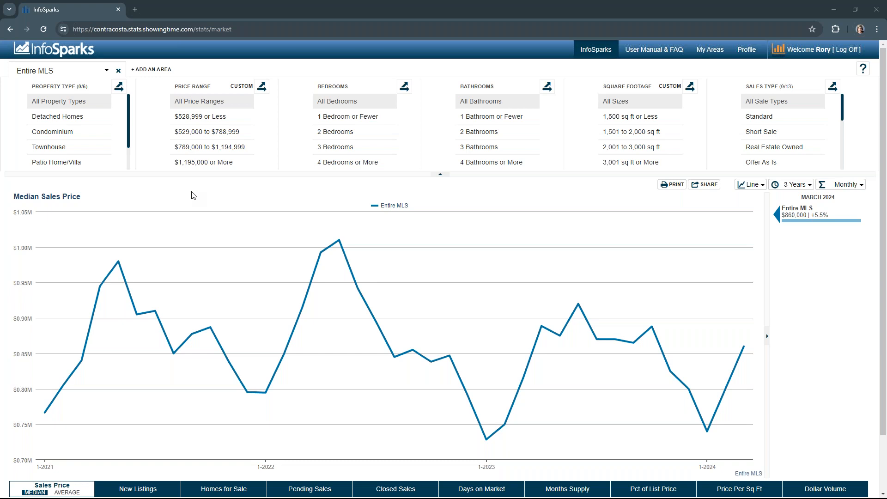
Step: Browse the area selector list and search it for Con without changing the selected area
{"action": "left_click", "coordinate": [107, 71]}
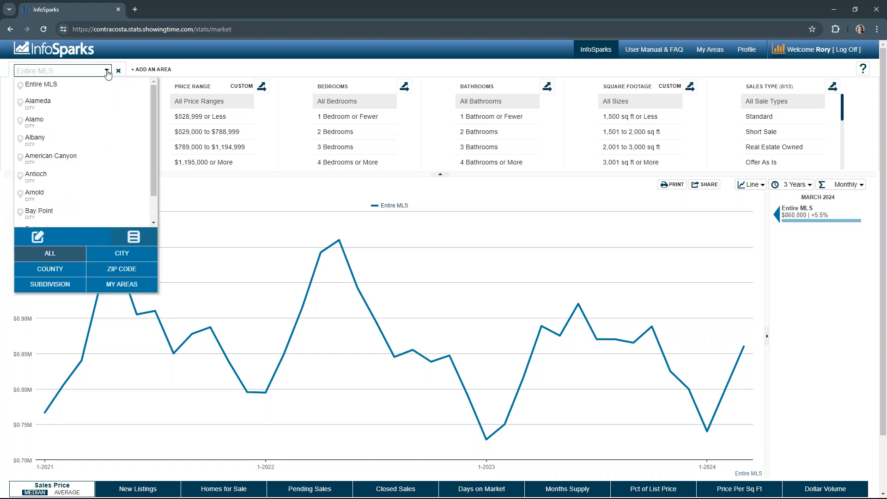
{"action": "left_click", "coordinate": [107, 73]}
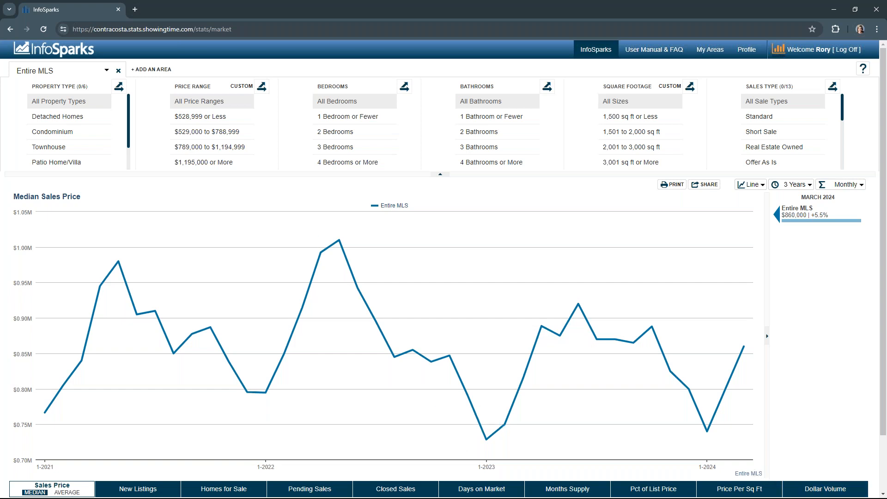
{"action": "left_click", "coordinate": [107, 71]}
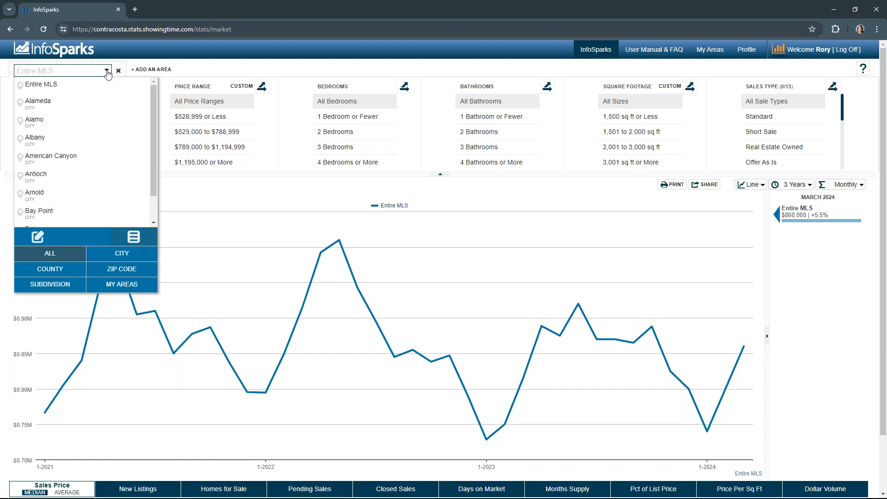
{"action": "scroll", "coordinate": [65, 210], "scroll_direction": "down", "scroll_amount": 1}
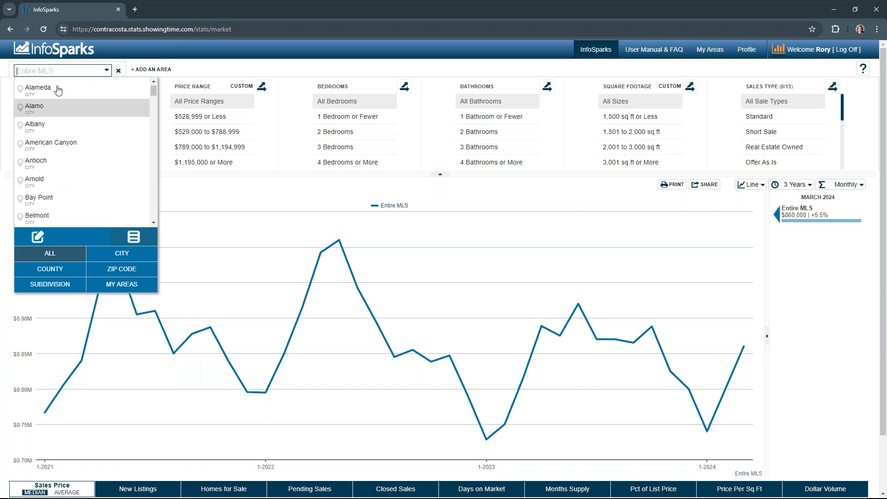
{"action": "scroll", "coordinate": [55, 106], "scroll_direction": "down", "scroll_amount": 5}
{"action": "scroll", "coordinate": [55, 107], "scroll_direction": "down", "scroll_amount": 8}
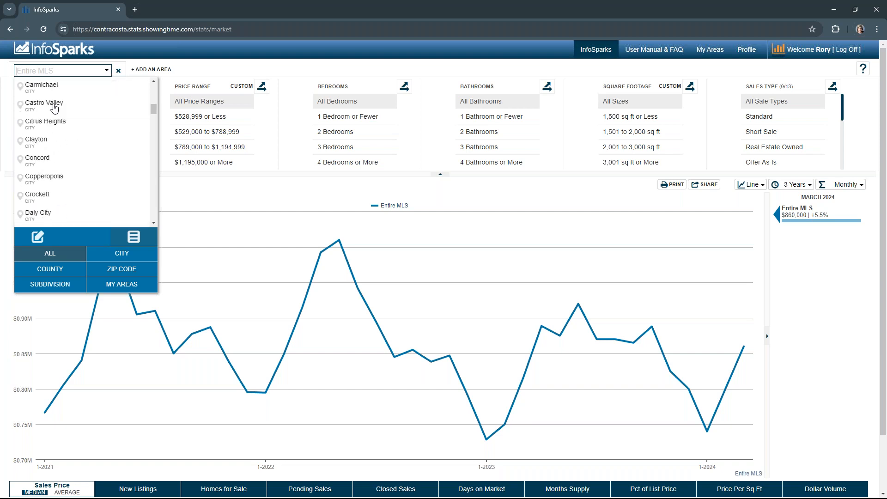
{"action": "scroll", "coordinate": [54, 108], "scroll_direction": "up", "scroll_amount": 3}
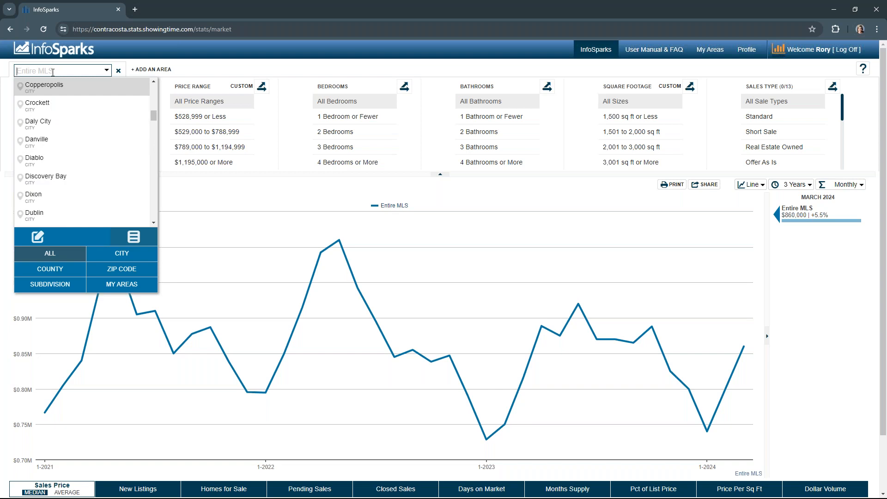
{"action": "type", "text": "Con"}
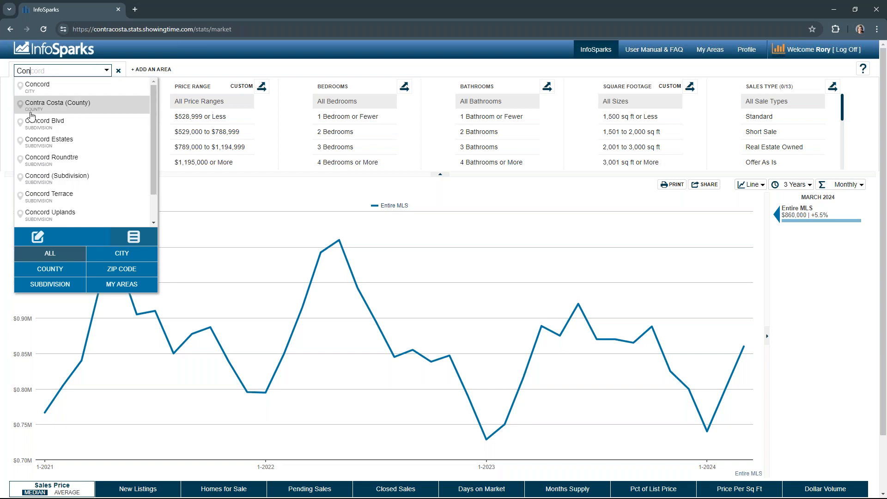
{"action": "left_click_drag", "start_coordinate": [29, 71], "coordinate": [2, 72]}
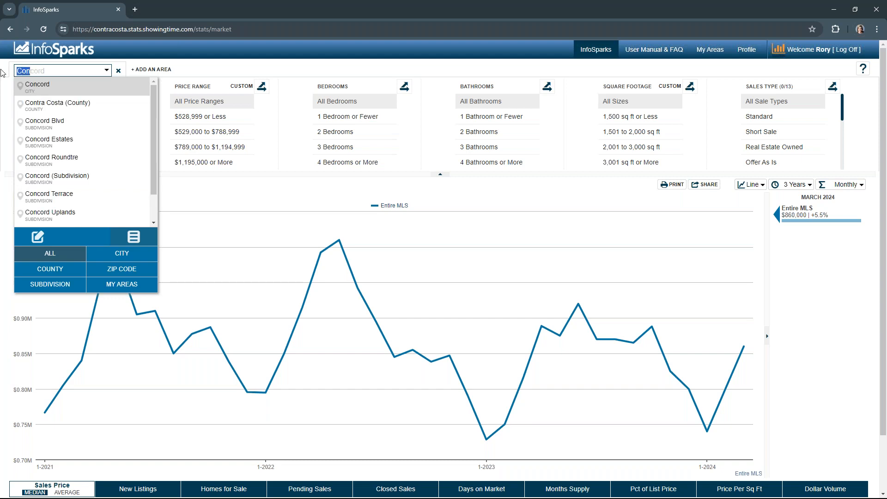
{"action": "key", "text": "BackSpace"}
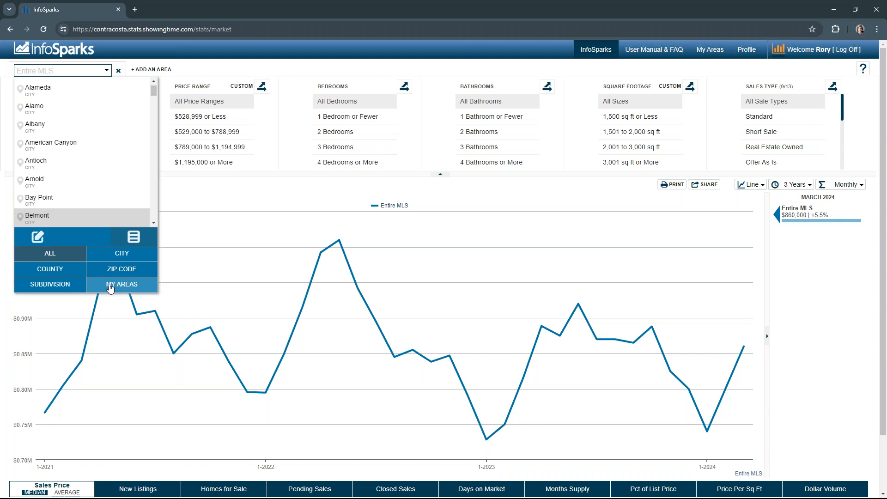
{"action": "left_click", "coordinate": [185, 70]}
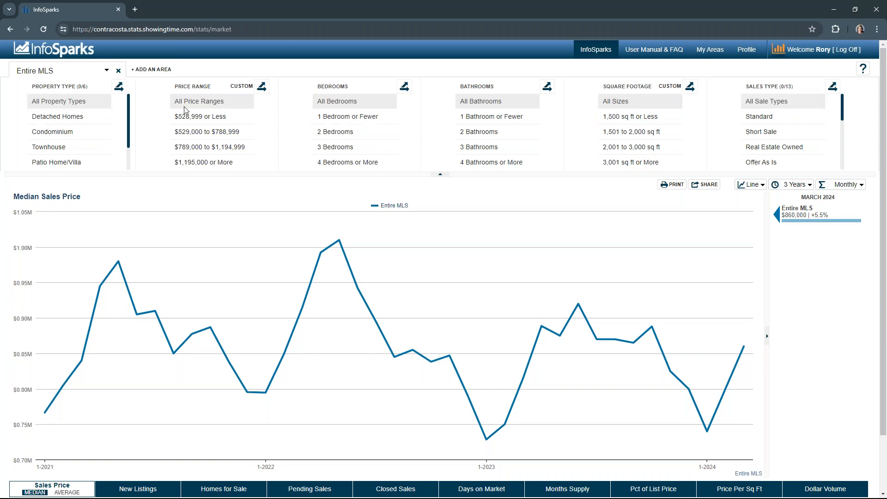
Step: Filter to Detached Homes, Condominium and Townhouse, and briefly split the chart by property type
{"action": "left_click", "coordinate": [100, 118]}
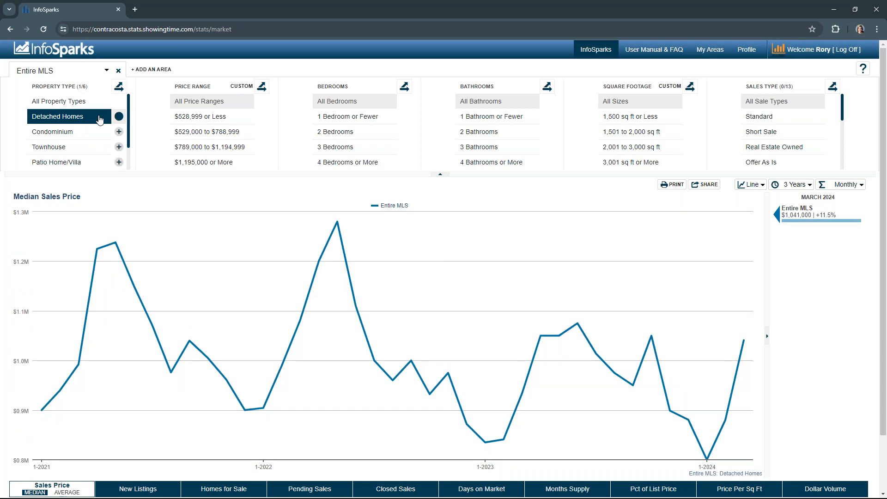
{"action": "left_click", "coordinate": [119, 132]}
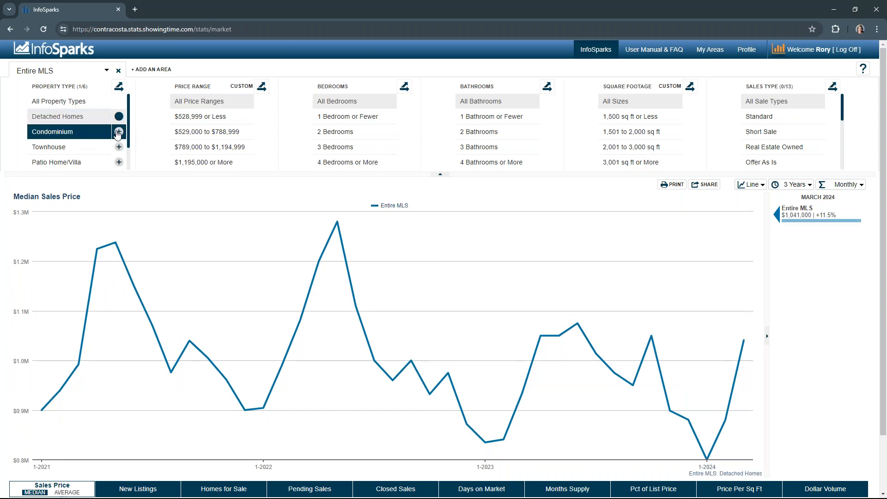
{"action": "left_click", "coordinate": [119, 147]}
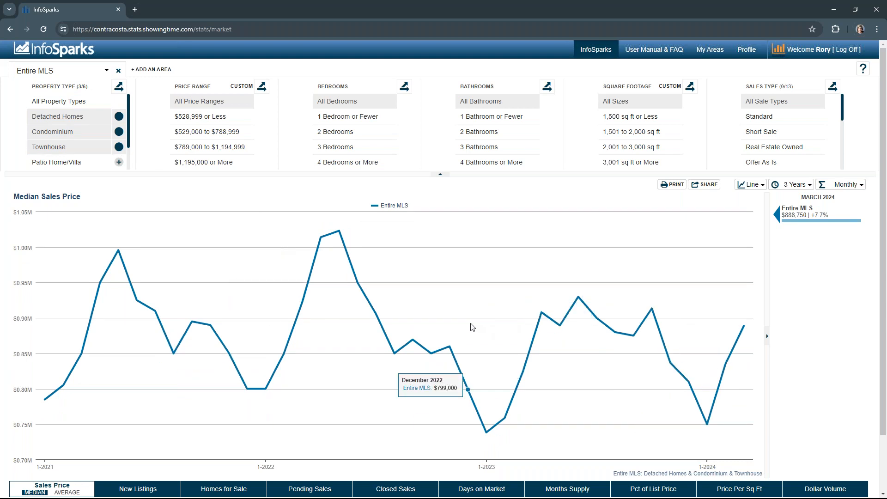
{"action": "left_click", "coordinate": [118, 87]}
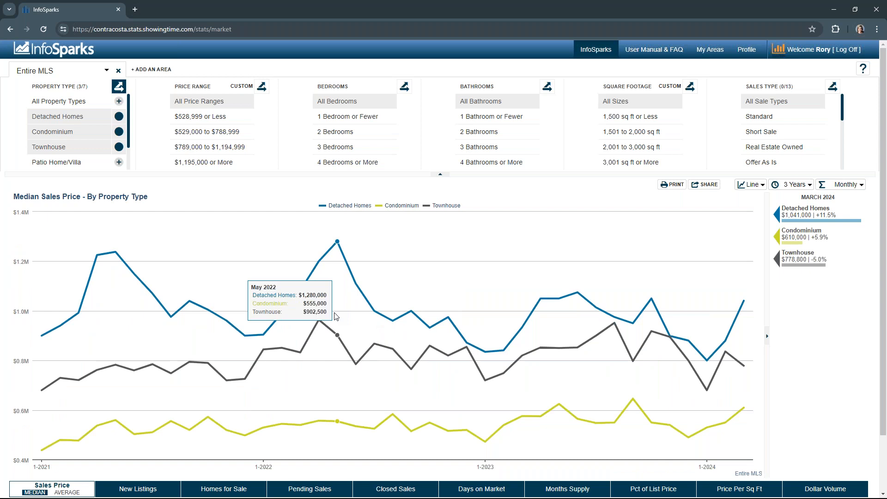
{"action": "left_click", "coordinate": [118, 87]}
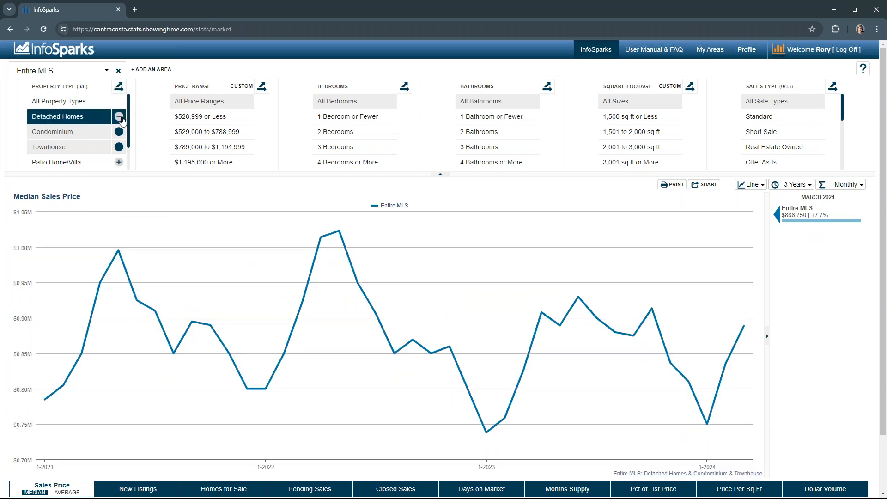
Step: Deselect Detached Homes, Condominium and Townhouse to return to all property types
{"action": "left_click", "coordinate": [119, 118]}
{"action": "left_click", "coordinate": [119, 132]}
{"action": "left_click", "coordinate": [118, 147]}
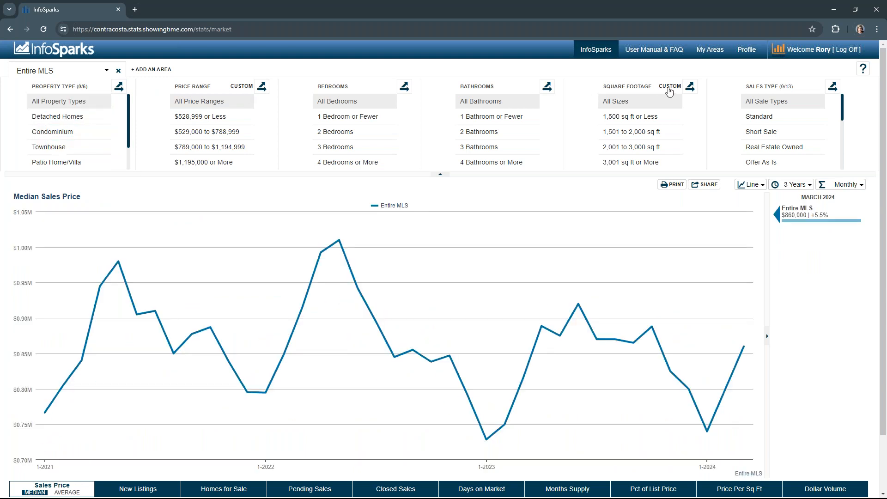
Step: Customize the price ranges to $599,999 or less, $600,000–$699,999, $700,000–$799,999 and $800,000 or more
{"action": "left_click", "coordinate": [241, 88]}
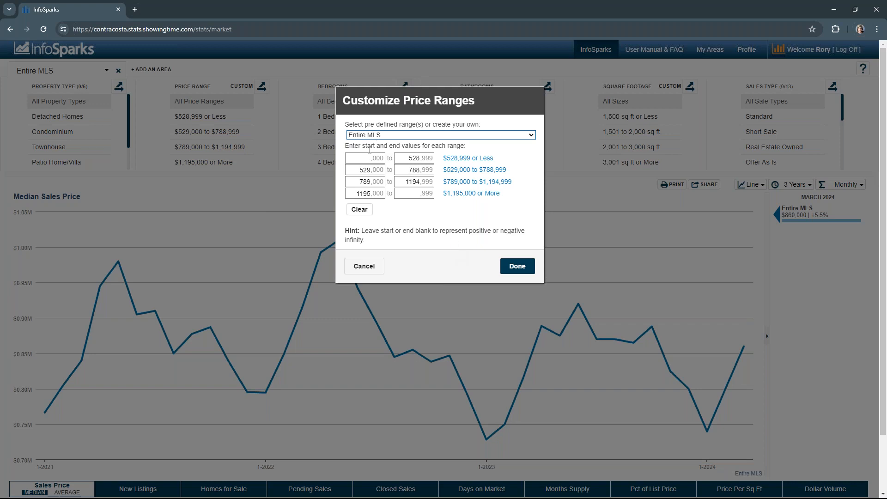
{"action": "left_click_drag", "start_coordinate": [408, 159], "coordinate": [419, 159]}
{"action": "type", "text": "599"}
{"action": "double_click", "coordinate": [381, 170]}
{"action": "type", "text": "600"}
{"action": "left_click_drag", "start_coordinate": [407, 170], "coordinate": [426, 170]}
{"action": "type", "text": "699"}
{"action": "left_click_drag", "start_coordinate": [359, 181], "coordinate": [373, 183]}
{"action": "type", "text": "700"}
{"action": "left_click_drag", "start_coordinate": [407, 182], "coordinate": [431, 183]}
{"action": "type", "text": "799"}
{"action": "left_click_drag", "start_coordinate": [357, 193], "coordinate": [382, 196]}
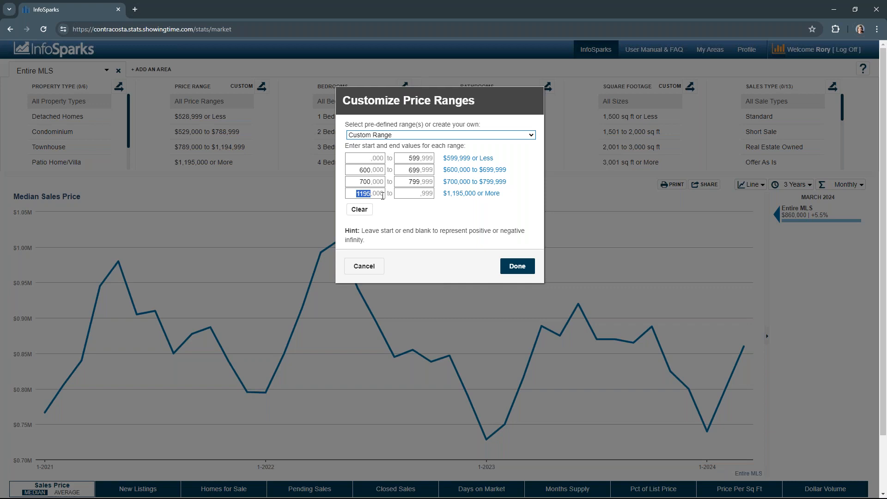
{"action": "type", "text": "800"}
{"action": "left_click", "coordinate": [517, 266]}
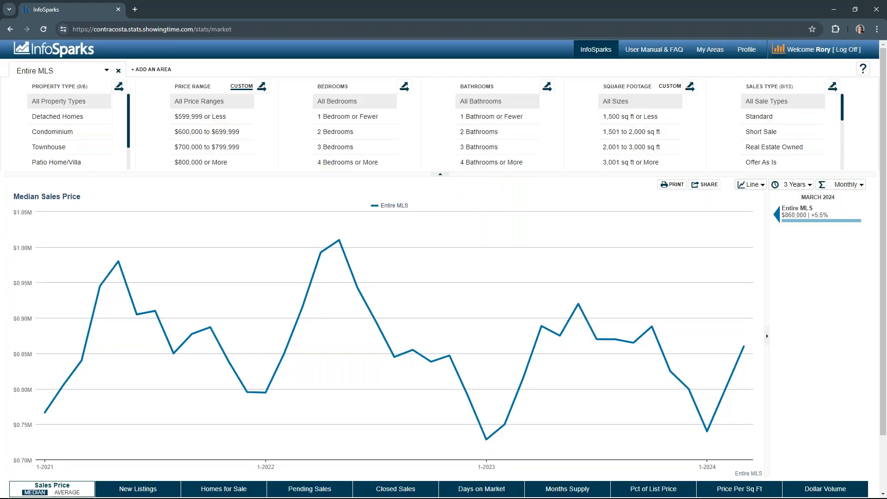
Step: Filter the chart to Detached Homes priced $600,000 to $699,999
{"action": "left_click", "coordinate": [203, 117]}
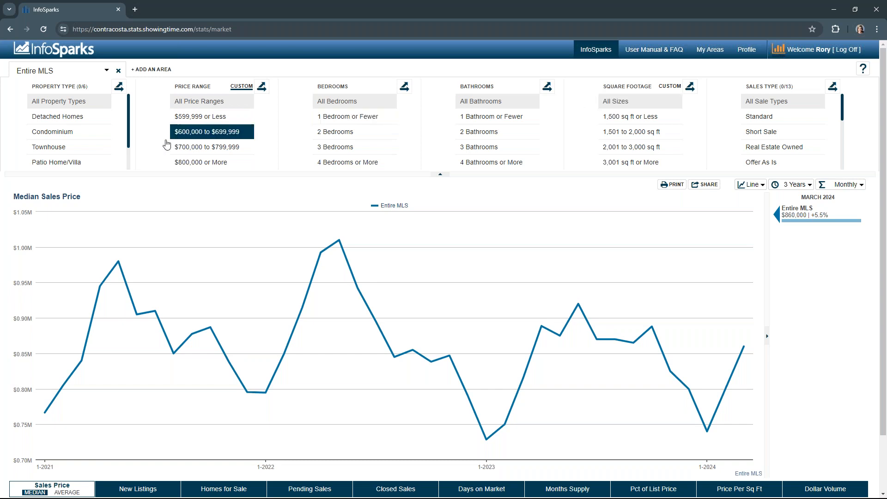
{"action": "left_click", "coordinate": [67, 117]}
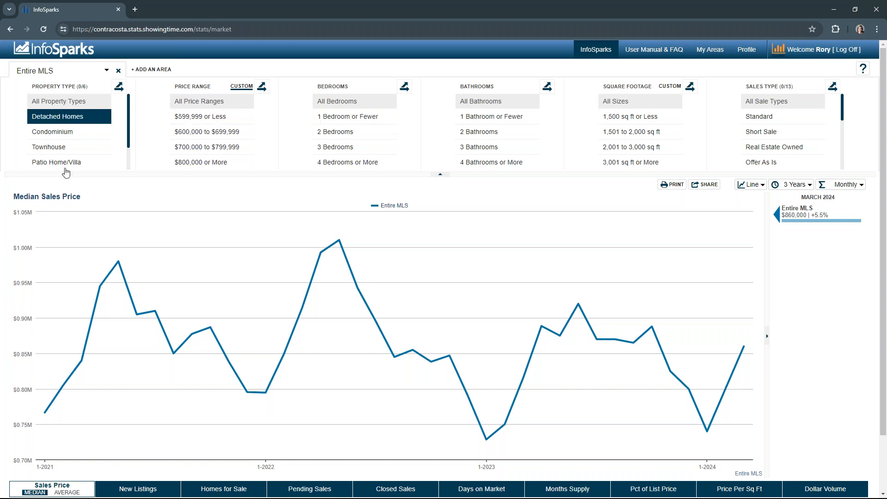
{"action": "left_click", "coordinate": [62, 117]}
{"action": "left_click", "coordinate": [211, 134]}
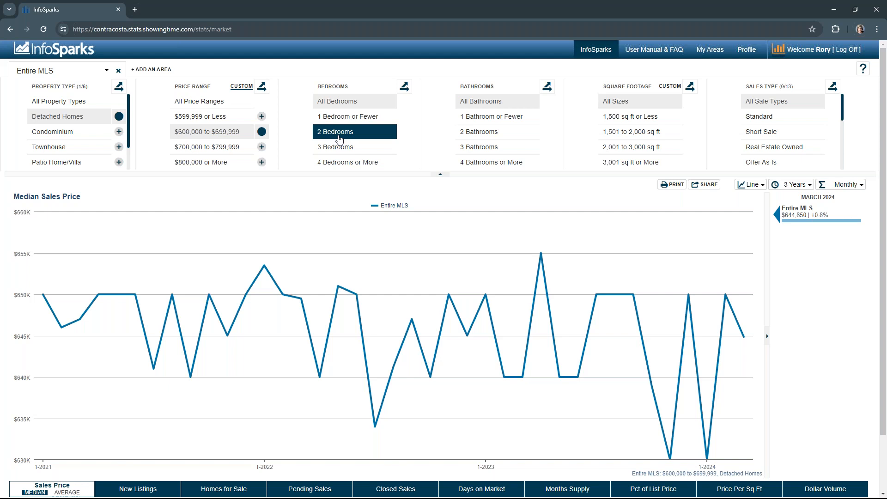
Step: Add 3 Bedrooms, 1 Bathroom or Fewer and 1,500 sq ft or Less to the filters
{"action": "left_click", "coordinate": [332, 148]}
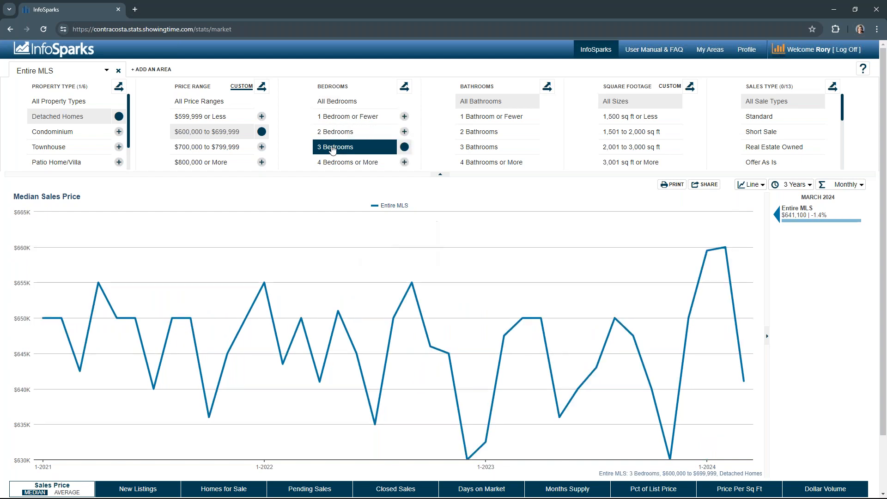
{"action": "left_click", "coordinate": [480, 121]}
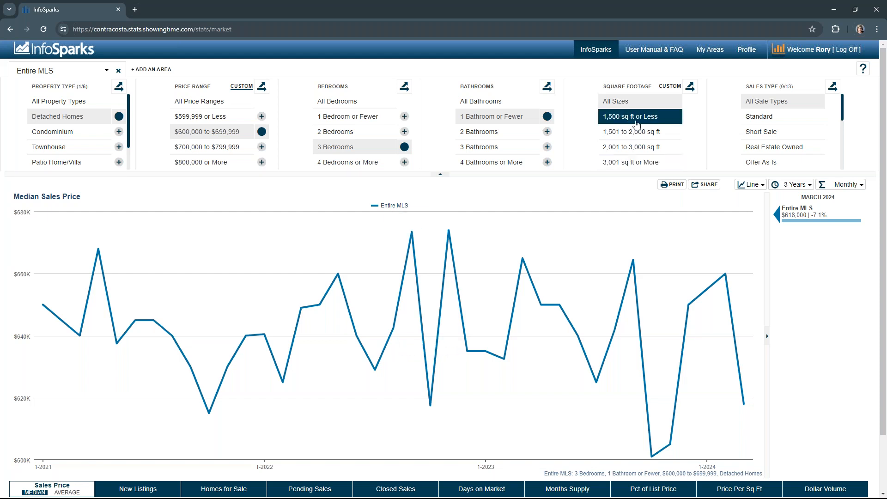
{"action": "left_click", "coordinate": [620, 122]}
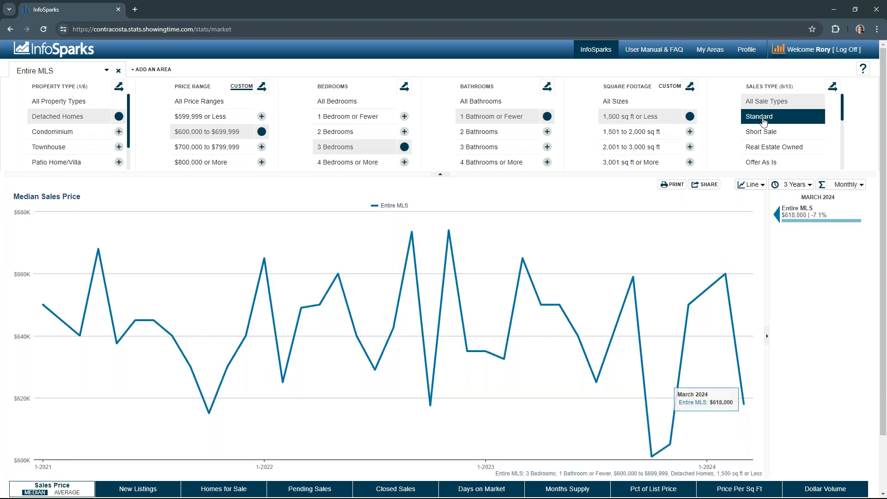
Step: Add Real Estate Owned and Offer As Is sale types, and switch bathrooms to 4 Bathrooms or More
{"action": "left_click", "coordinate": [760, 148]}
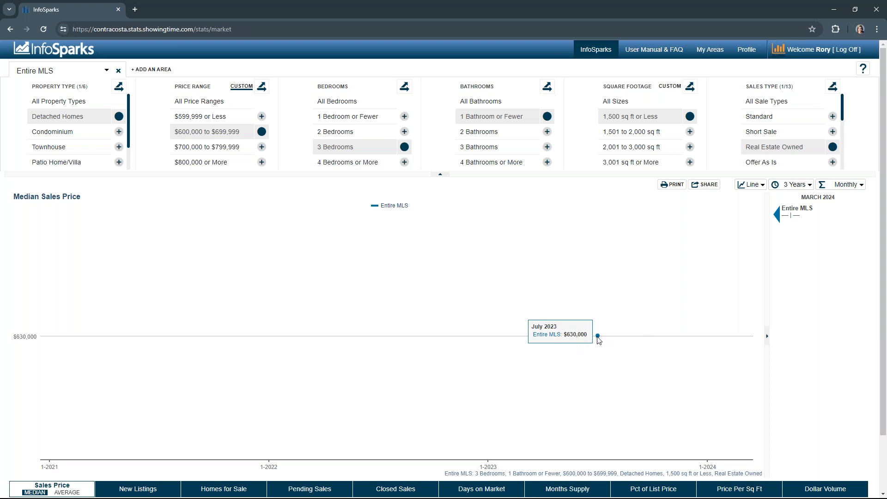
{"action": "left_click", "coordinate": [772, 162]}
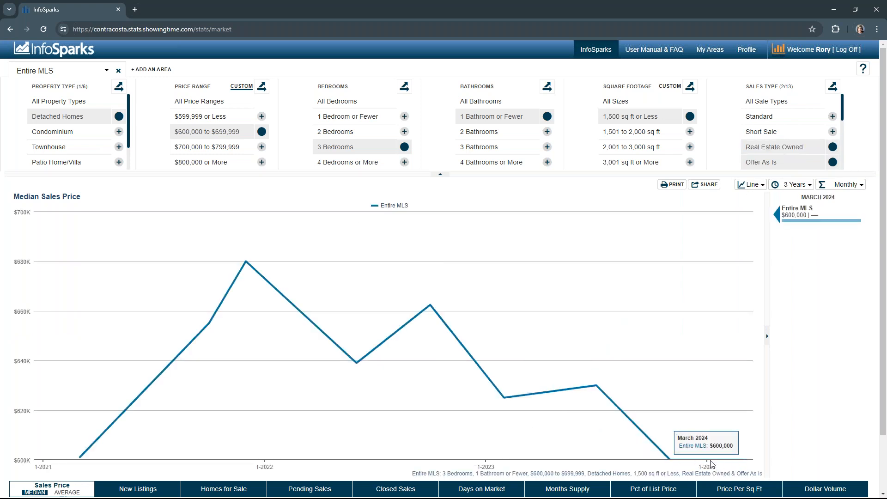
{"action": "left_click", "coordinate": [479, 162]}
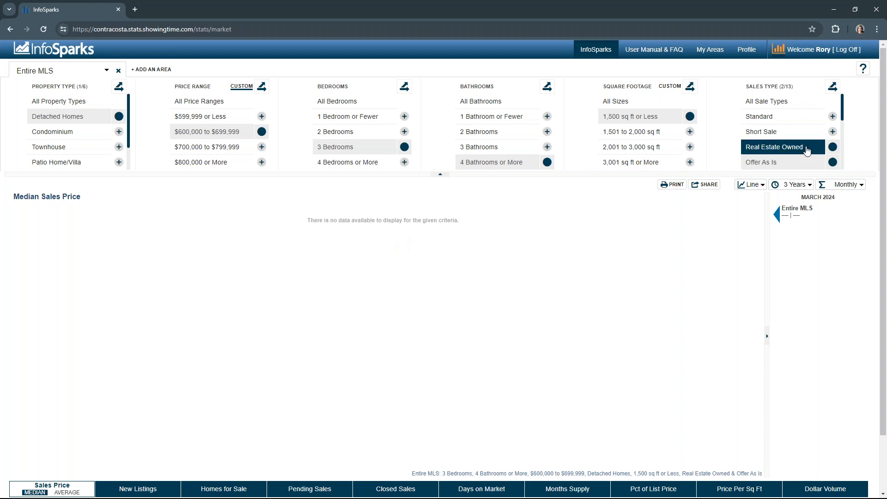
Step: Remove the sale type, square footage, bathroom and bedroom filters
{"action": "left_click", "coordinate": [832, 148]}
{"action": "left_click", "coordinate": [832, 162]}
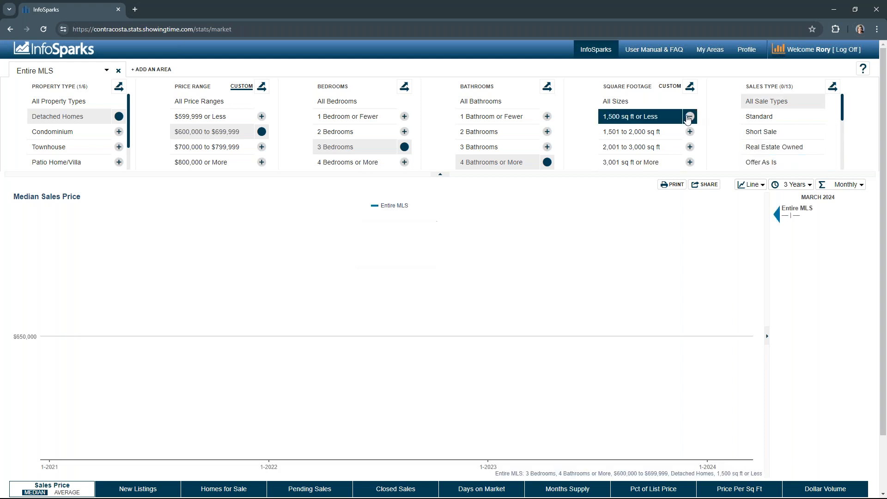
{"action": "left_click", "coordinate": [690, 117]}
{"action": "left_click", "coordinate": [547, 162]}
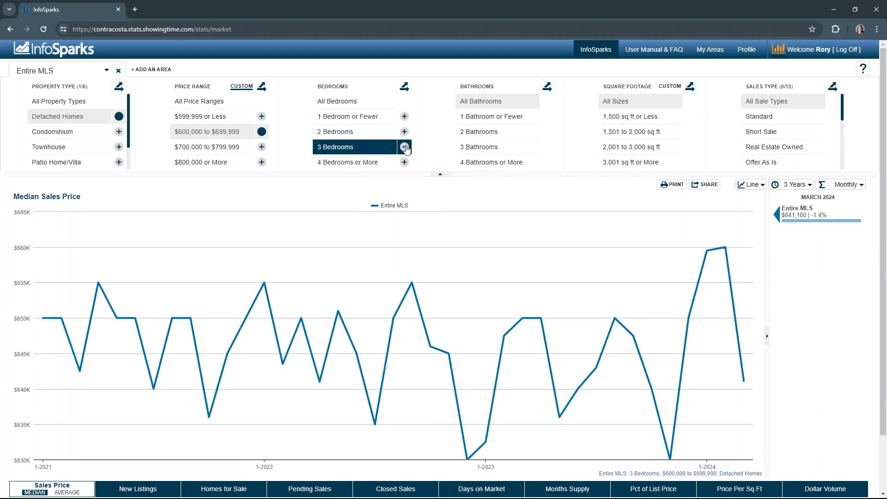
{"action": "left_click", "coordinate": [403, 147]}
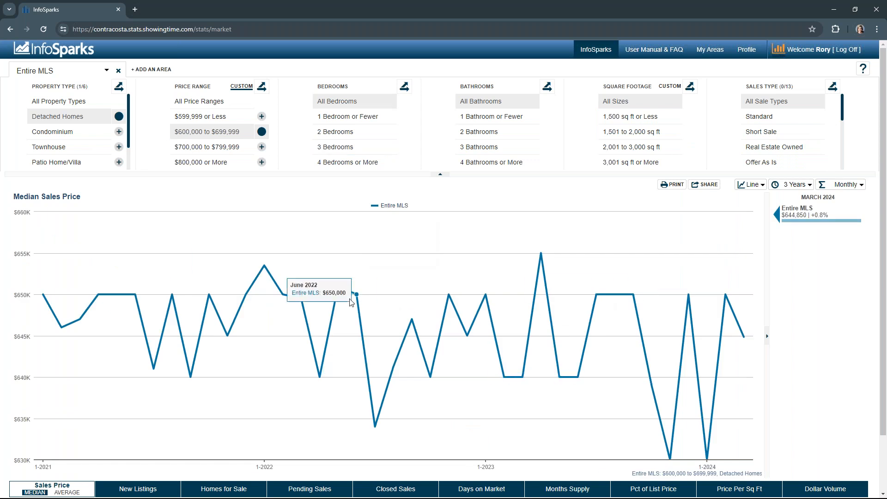
Step: Clear the property type and price range filters, then filter to Detached Homes only
{"action": "left_click", "coordinate": [104, 106]}
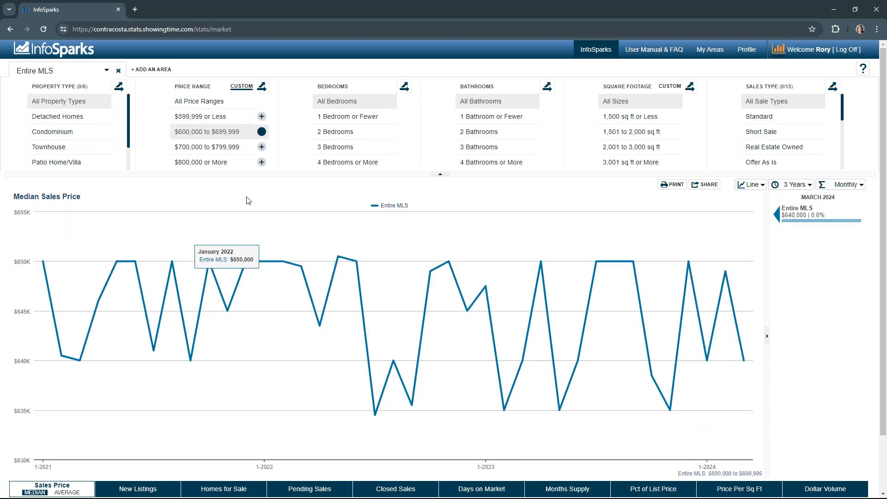
{"action": "left_click", "coordinate": [224, 102]}
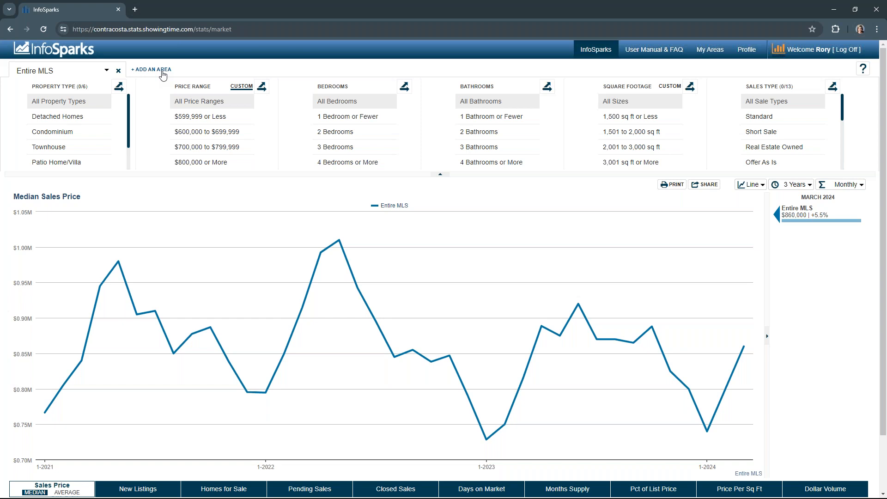
{"action": "left_click", "coordinate": [69, 116]}
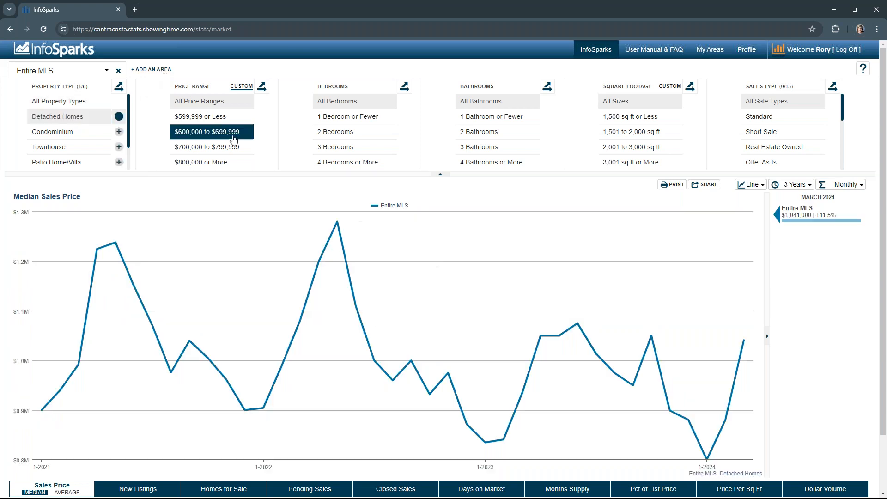
Step: Filter the chart to the $600,000 to $699,999 price range
{"action": "left_click", "coordinate": [208, 131]}
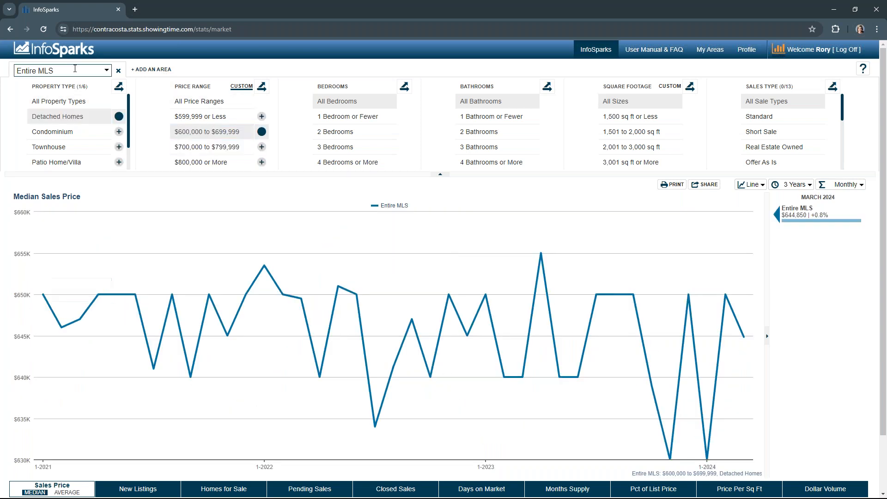
Step: Add Concord and Walnut Creek as comparison areas
{"action": "left_click", "coordinate": [163, 71]}
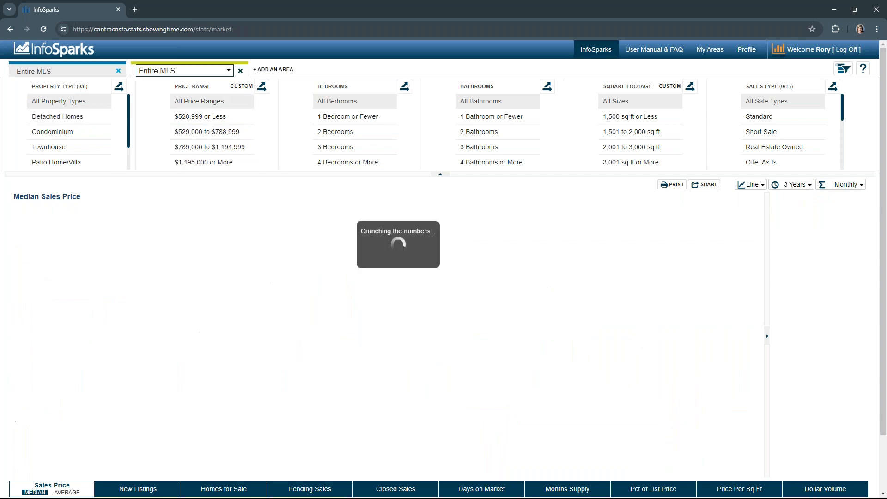
{"action": "left_click", "coordinate": [216, 72]}
{"action": "type", "text": "Con"}
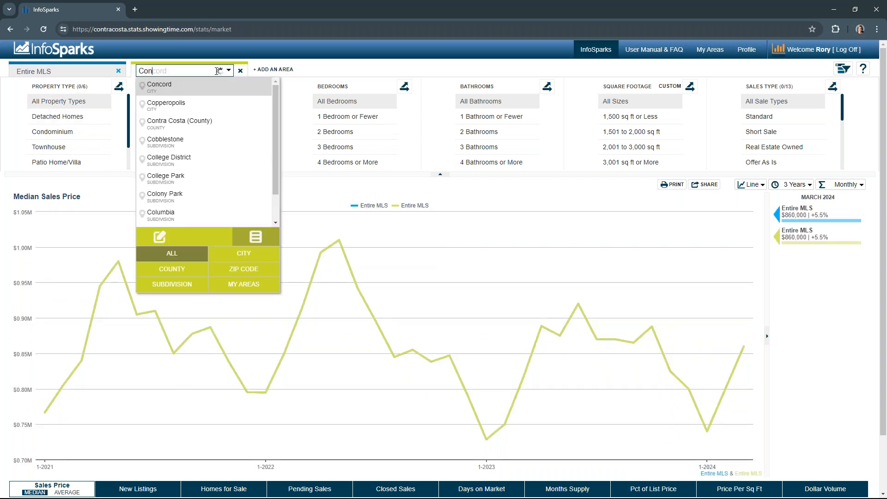
{"action": "left_click", "coordinate": [203, 91]}
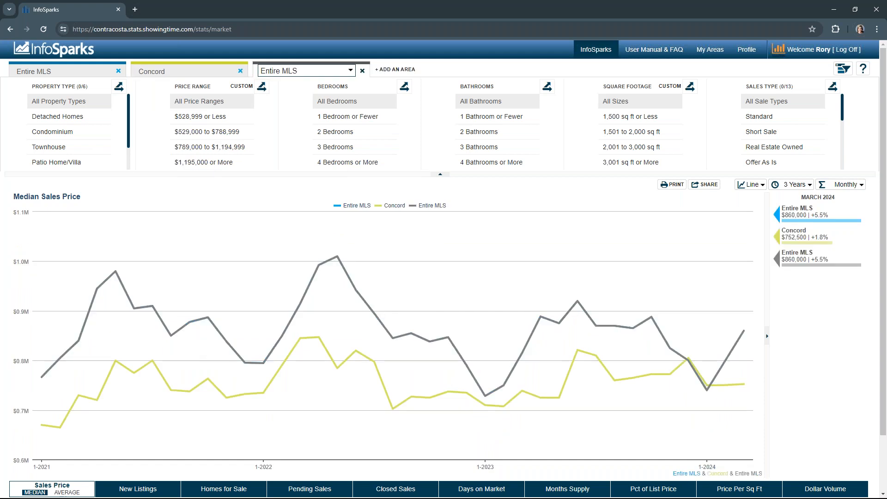
{"action": "left_click", "coordinate": [299, 71]}
{"action": "type", "text": "Walnut"}
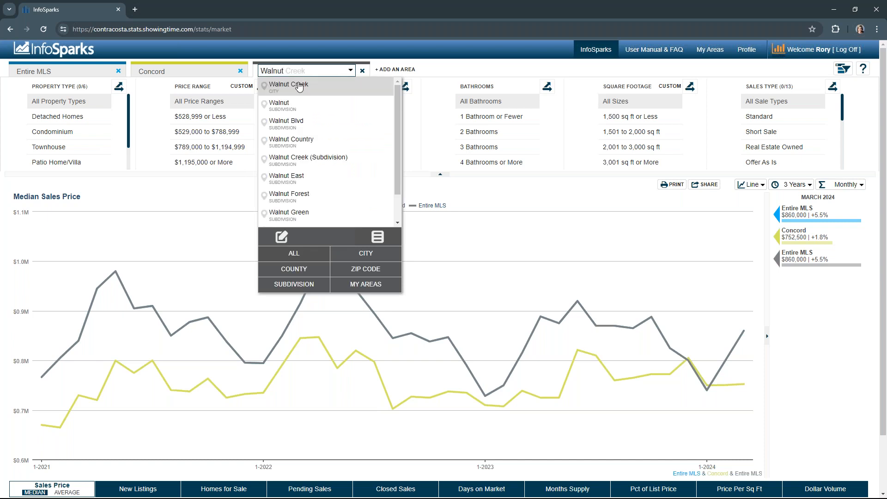
{"action": "left_click", "coordinate": [298, 85]}
Step: Add San Ramon as another comparison area
{"action": "left_click", "coordinate": [395, 69]}
{"action": "left_click", "coordinate": [380, 72]}
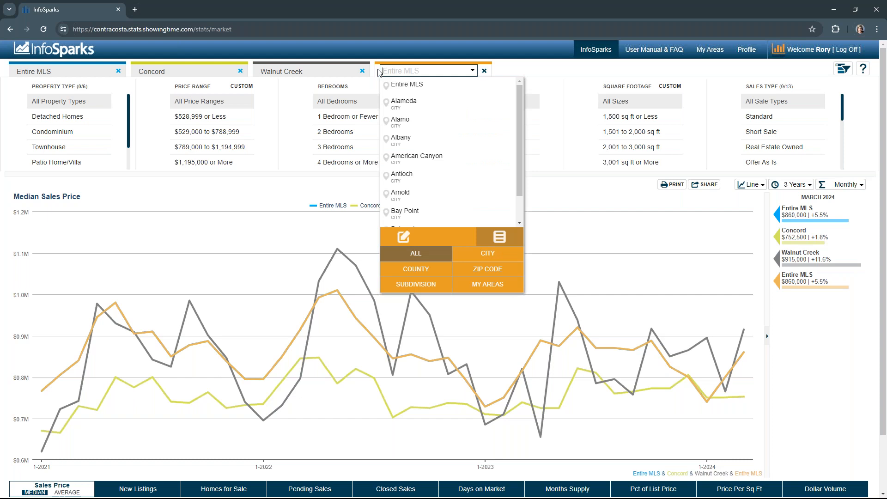
{"action": "type", "text": "San R"}
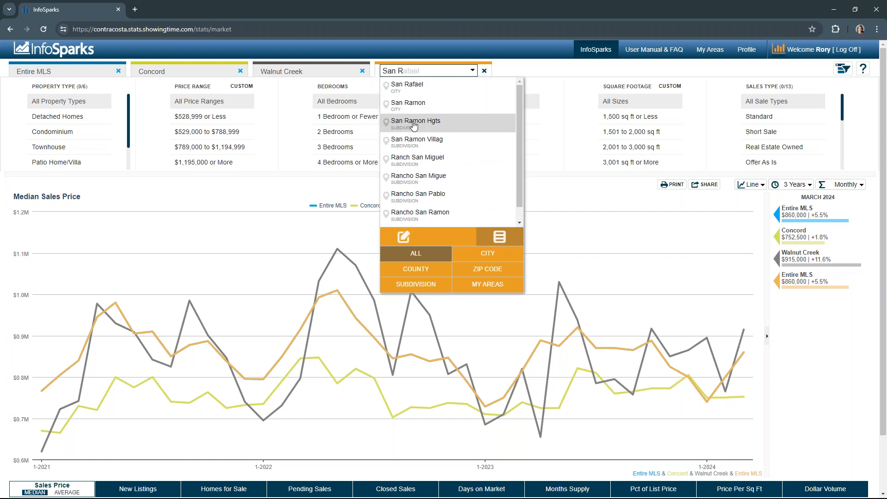
{"action": "left_click", "coordinate": [409, 104]}
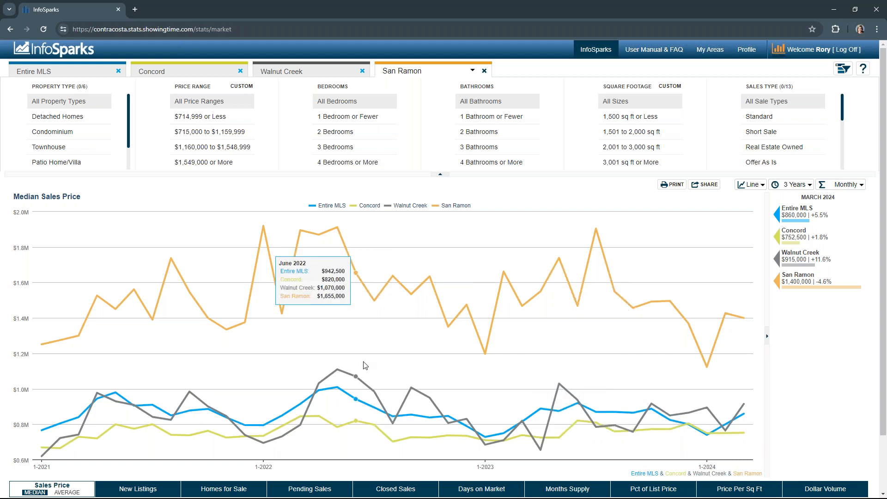
Step: Switch to the New Listings chart and remove the Entire MLS area
{"action": "left_click", "coordinate": [116, 494]}
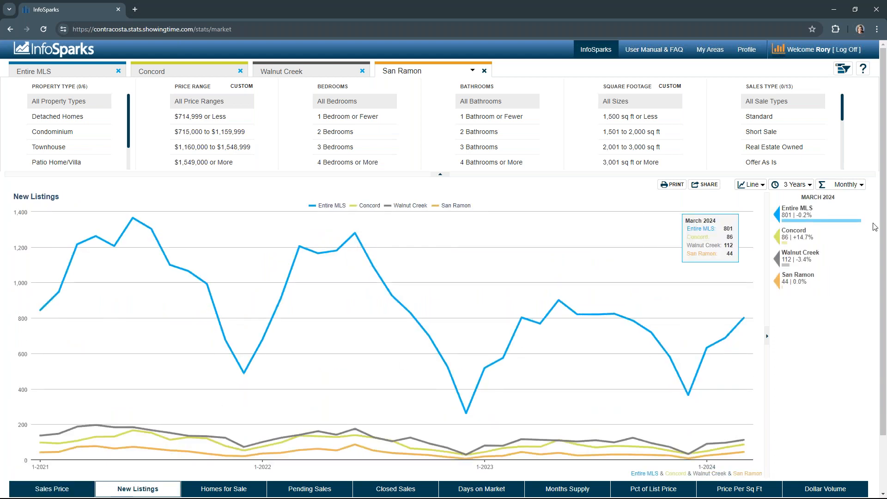
{"action": "left_click", "coordinate": [118, 71]}
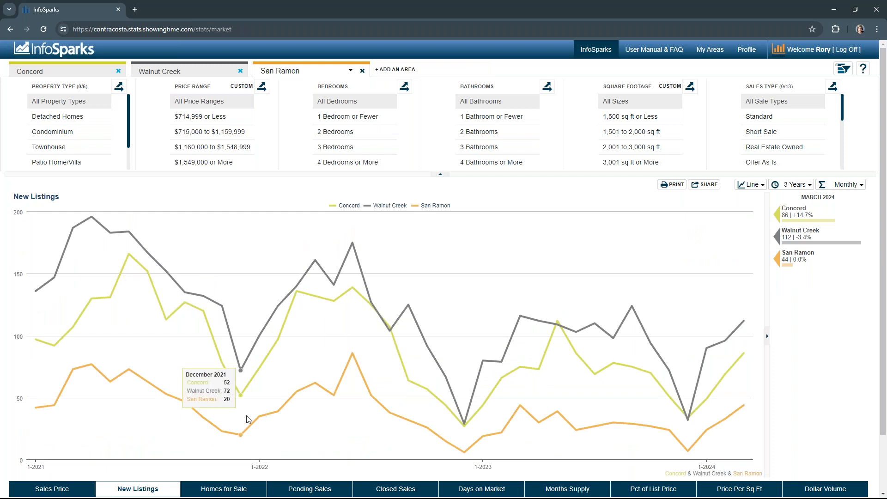
Step: Switch to the Homes for Sale chart, then remove a newly added Entire MLS area and the Concord area
{"action": "left_click", "coordinate": [225, 491]}
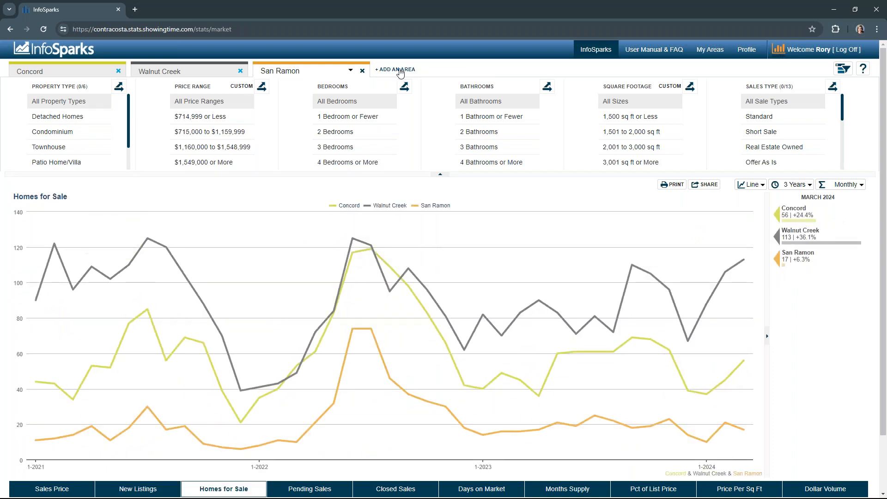
{"action": "left_click", "coordinate": [400, 72]}
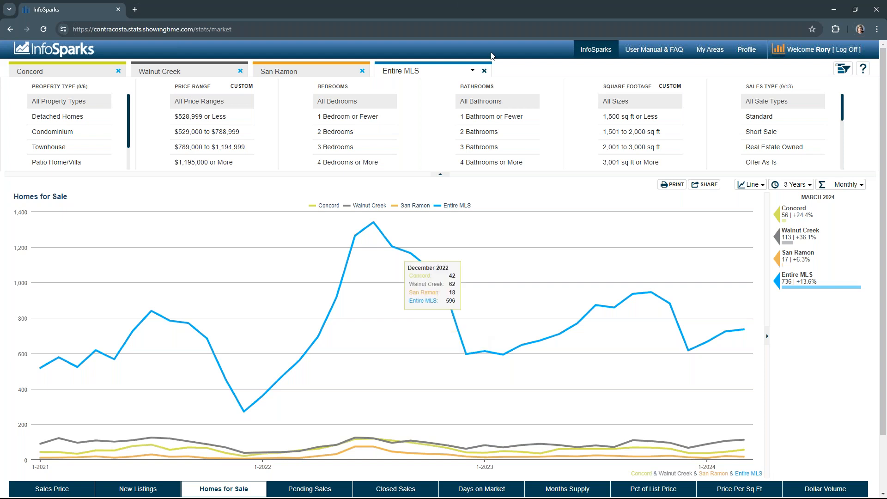
{"action": "left_click", "coordinate": [484, 71]}
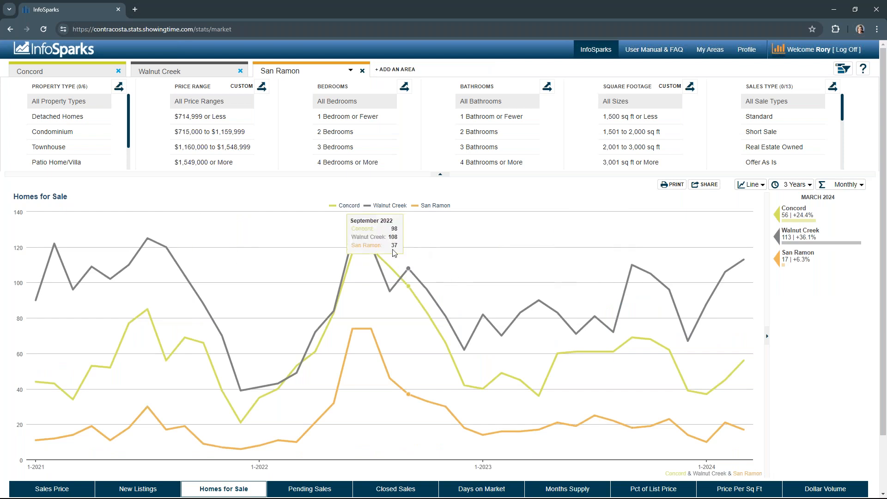
{"action": "left_click", "coordinate": [119, 71]}
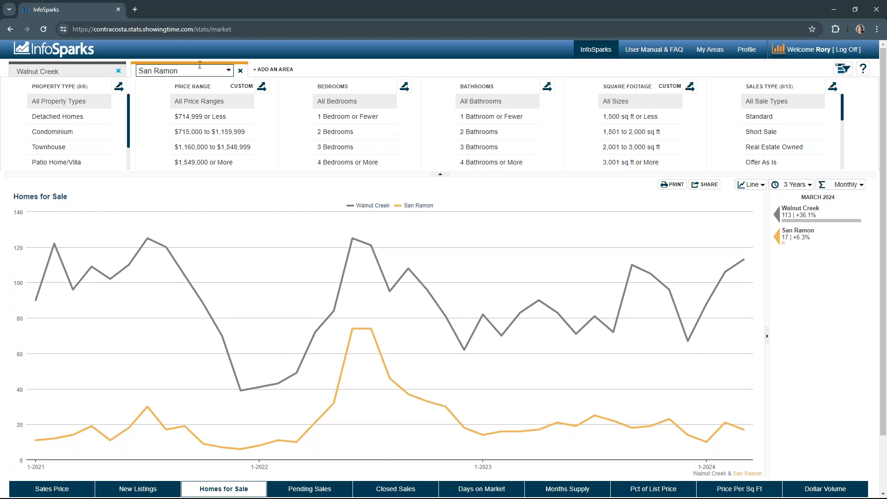
Step: Filter San Ramon to $714,999 or Less and 3 Bedrooms
{"action": "left_click", "coordinate": [200, 117]}
{"action": "left_click", "coordinate": [336, 148]}
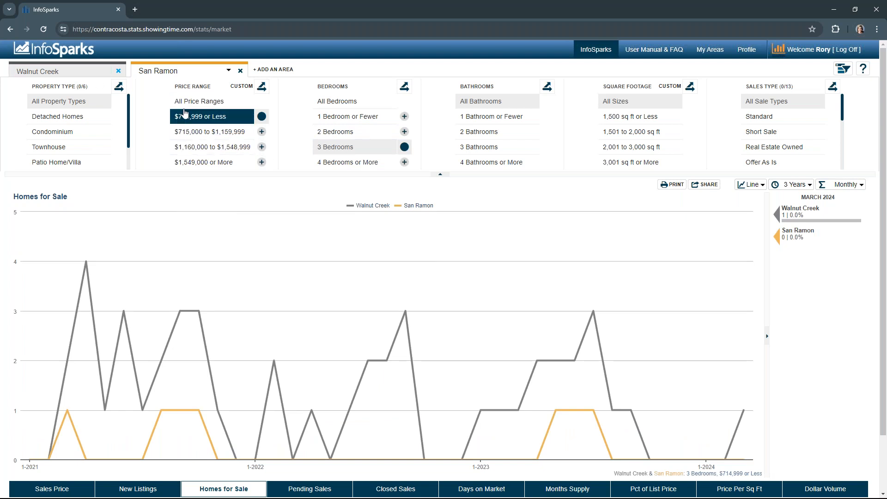
Step: Review the Walnut Creek and San Ramon area filters, then remove the San Ramon area
{"action": "left_click", "coordinate": [89, 73]}
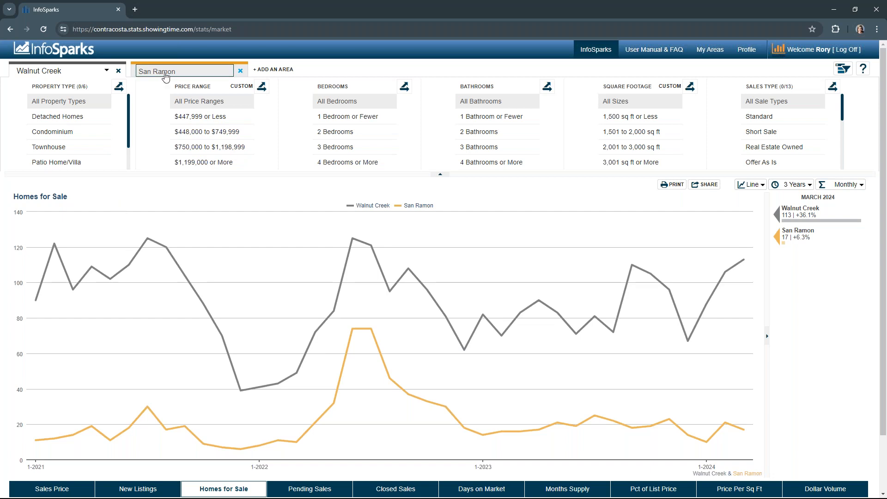
{"action": "left_click", "coordinate": [180, 74]}
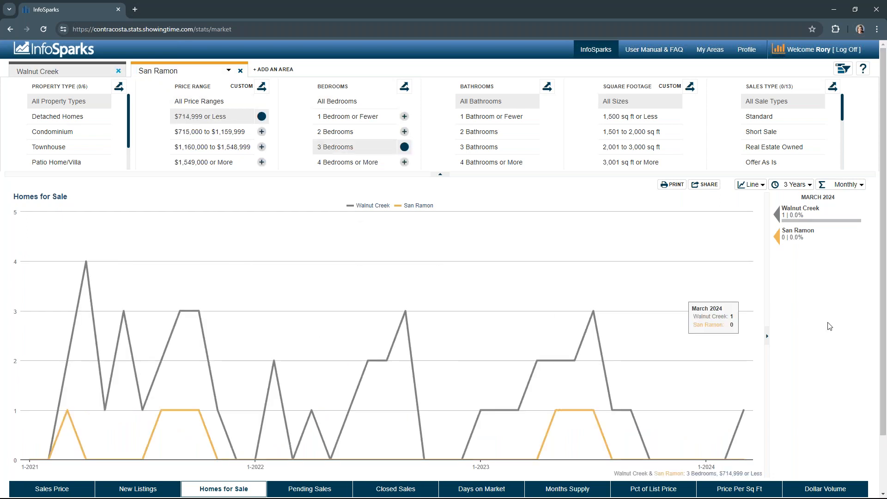
{"action": "left_click", "coordinate": [241, 71]}
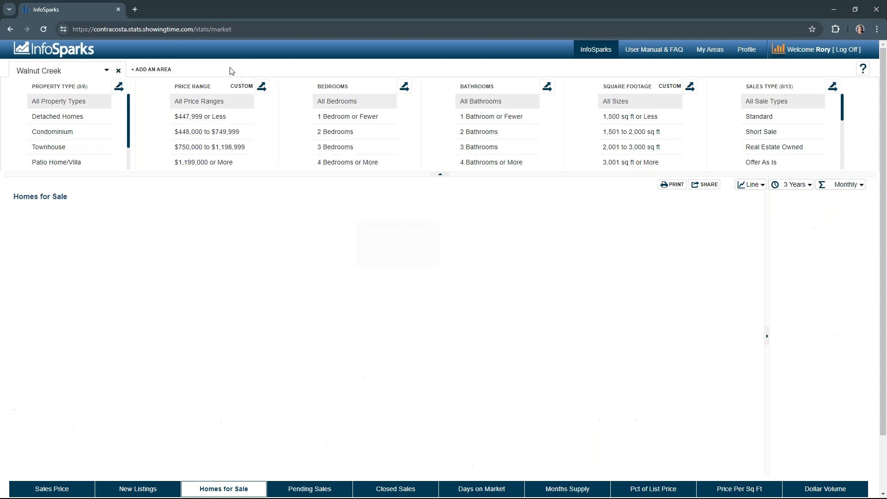
Step: Change the remaining area to Entire MLS and show the Pending Sales chart
{"action": "left_click", "coordinate": [108, 71]}
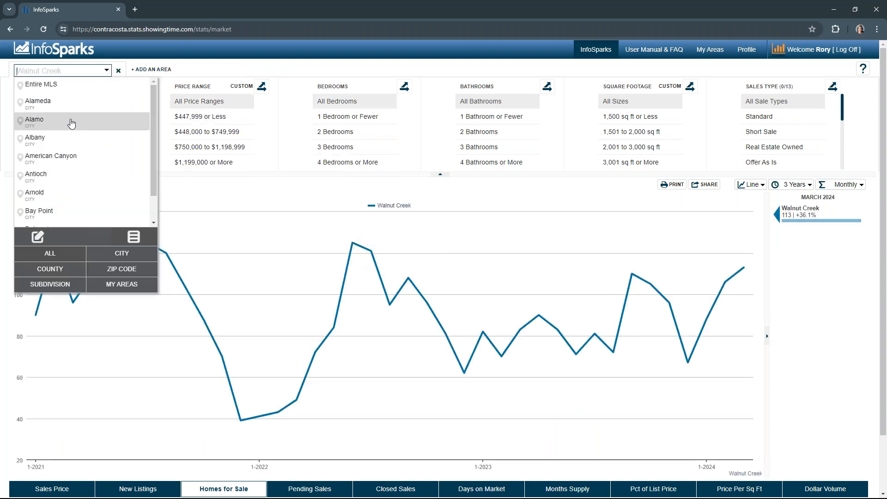
{"action": "left_click", "coordinate": [57, 85]}
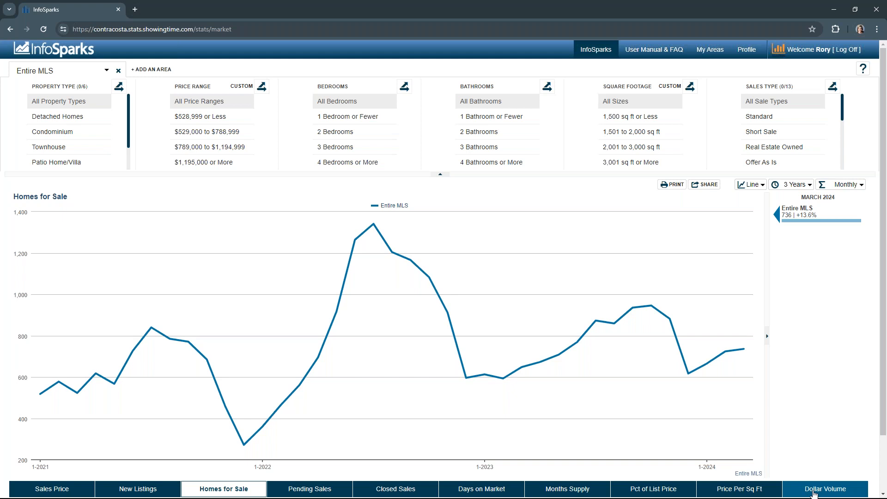
{"action": "left_click", "coordinate": [301, 492]}
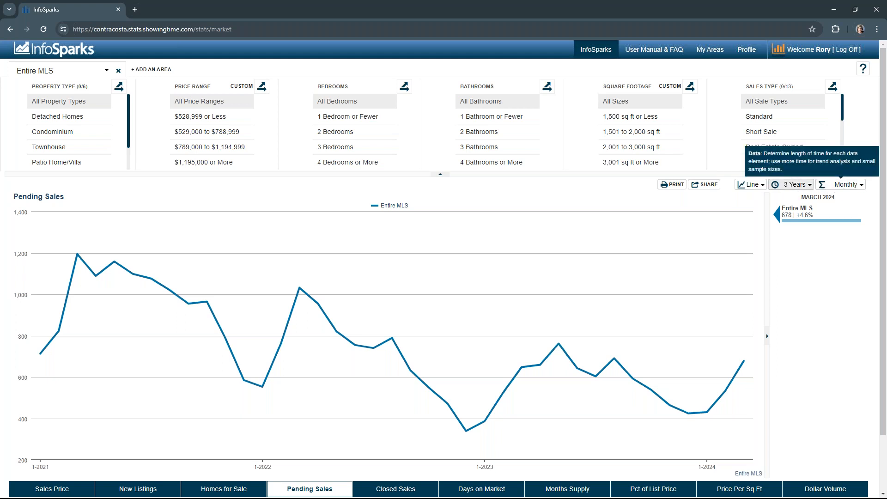
Step: Set the chart timeline to Max and the data to Rolling 12 Months
{"action": "left_click", "coordinate": [798, 187]}
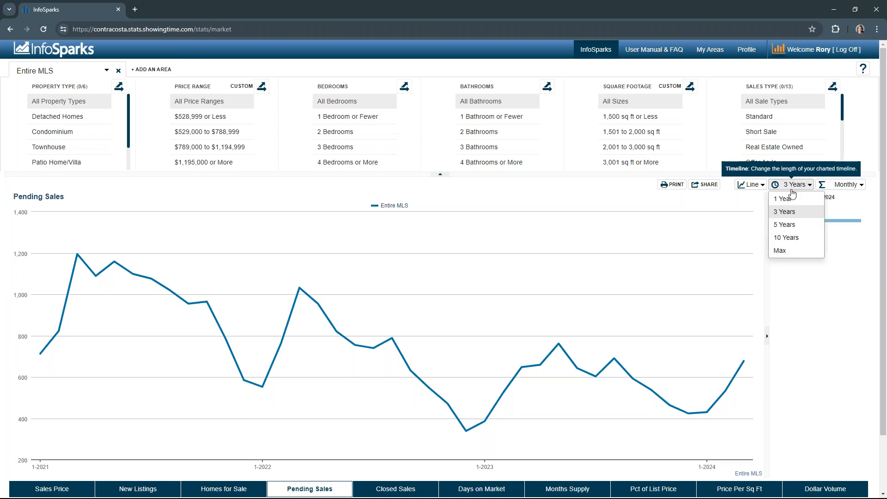
{"action": "left_click", "coordinate": [780, 251]}
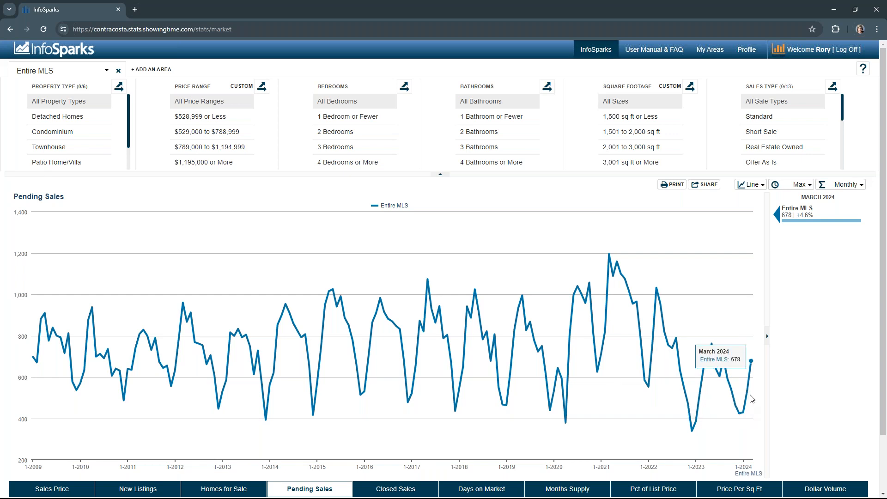
{"action": "left_click", "coordinate": [837, 185]}
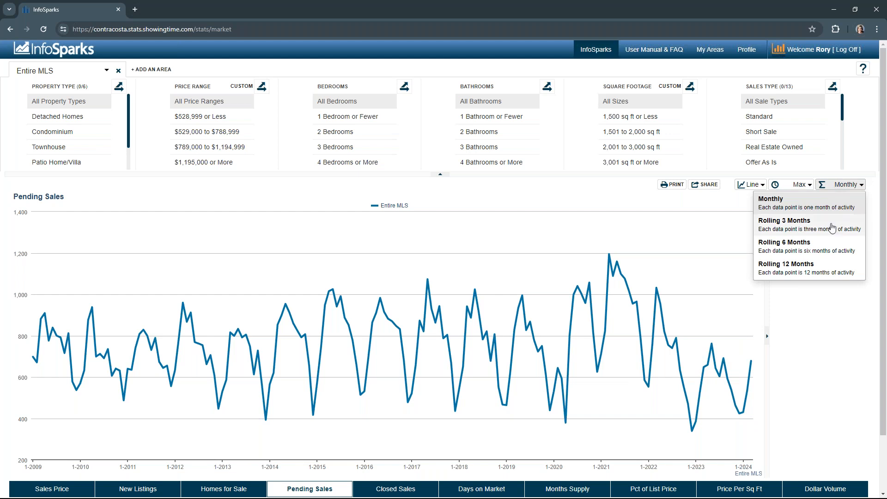
{"action": "left_click", "coordinate": [821, 273]}
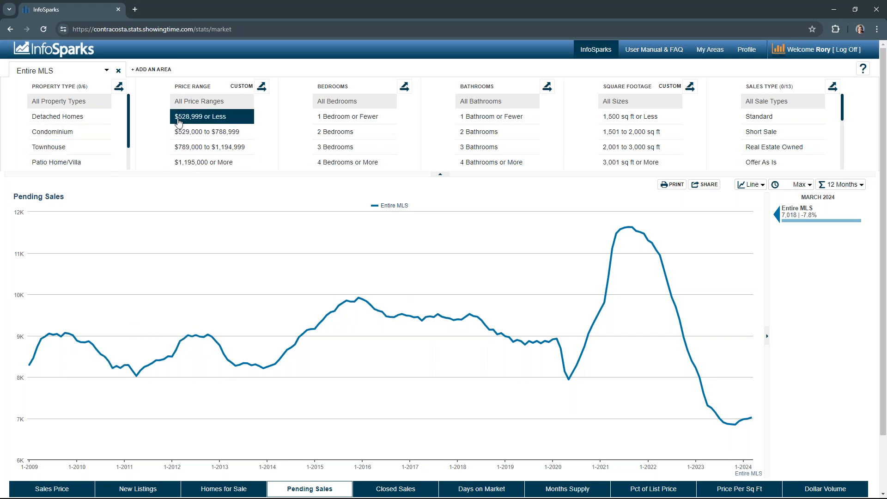
Step: Break pending sales down by Detached Homes, Condominium and Townhouse property types
{"action": "left_click", "coordinate": [102, 116]}
{"action": "left_click", "coordinate": [110, 131]}
{"action": "left_click", "coordinate": [113, 147]}
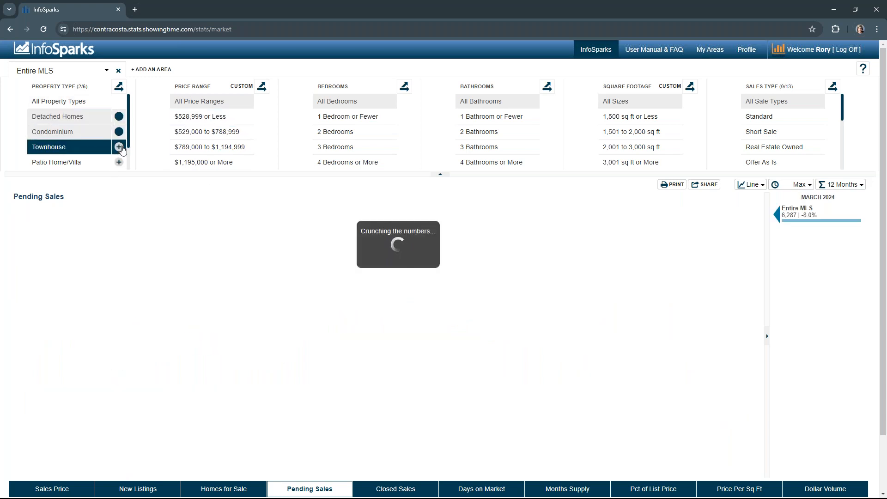
{"action": "left_click", "coordinate": [120, 161]}
{"action": "left_click", "coordinate": [121, 161]}
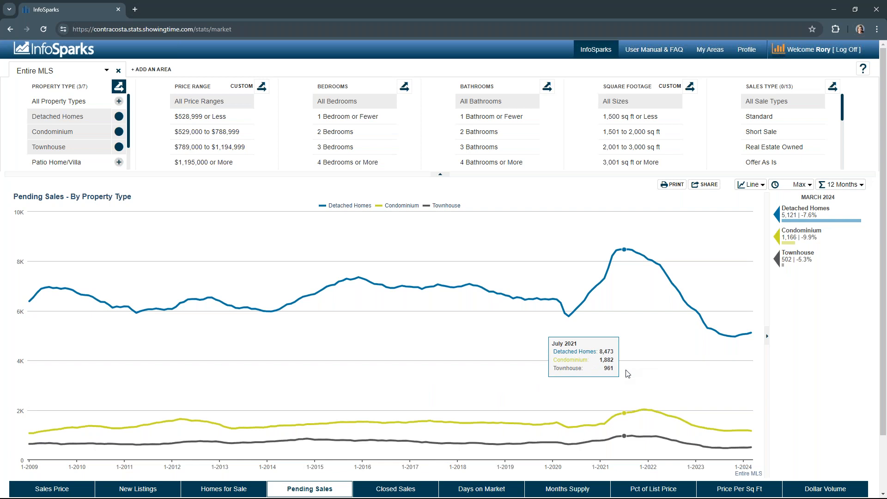
Step: Switch the chart to Bar view and back to Line view
{"action": "left_click", "coordinate": [750, 185]}
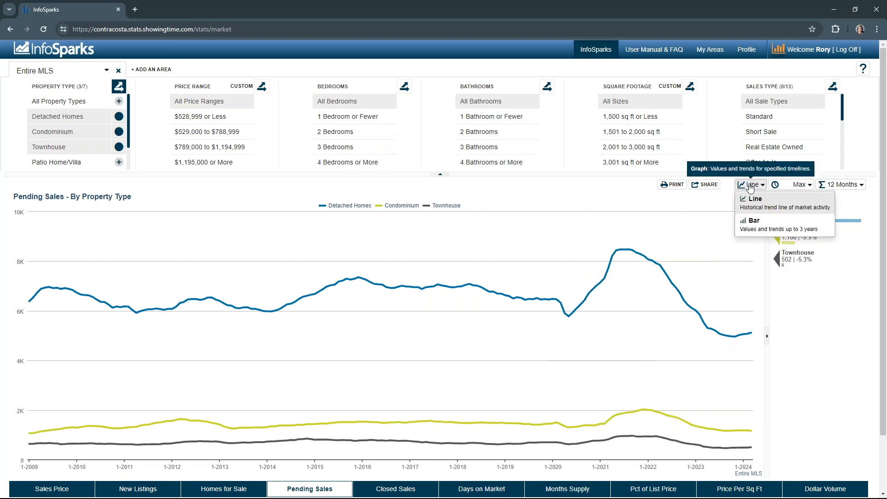
{"action": "left_click", "coordinate": [751, 229]}
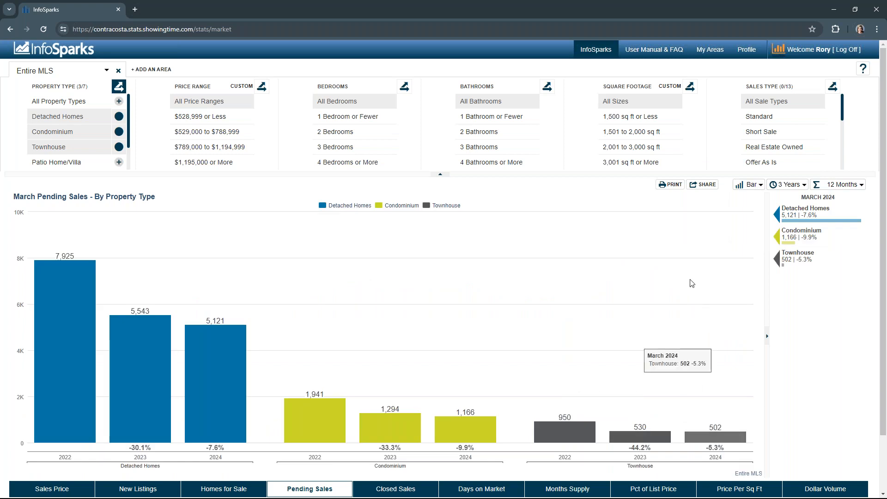
{"action": "left_click", "coordinate": [748, 185]}
{"action": "left_click", "coordinate": [751, 200]}
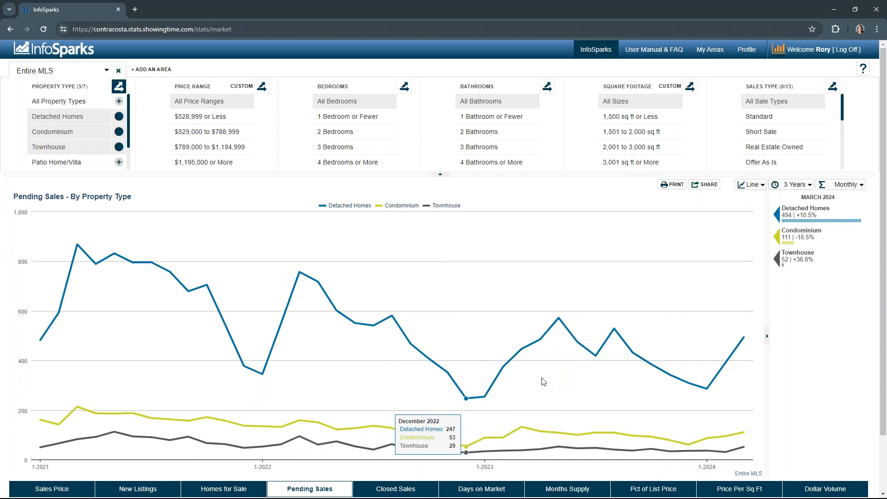
Step: Display the chart as bars covering a 1 Year timeline
{"action": "left_click", "coordinate": [751, 185]}
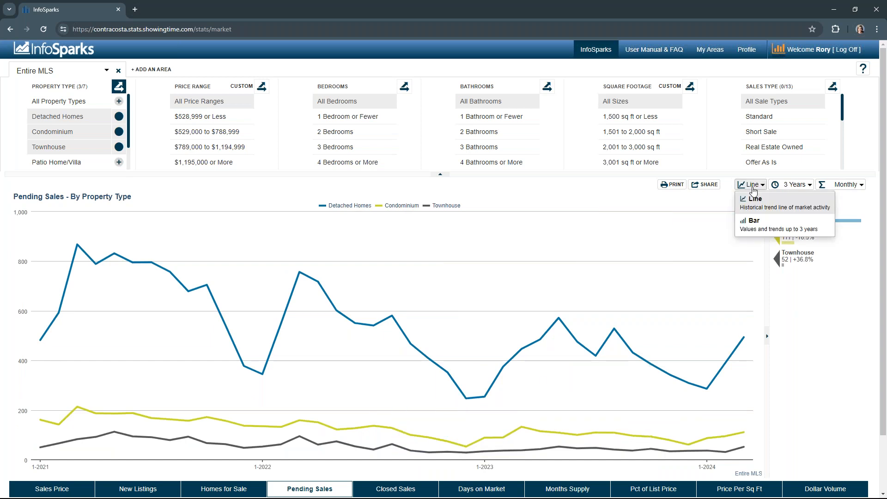
{"action": "left_click", "coordinate": [748, 221]}
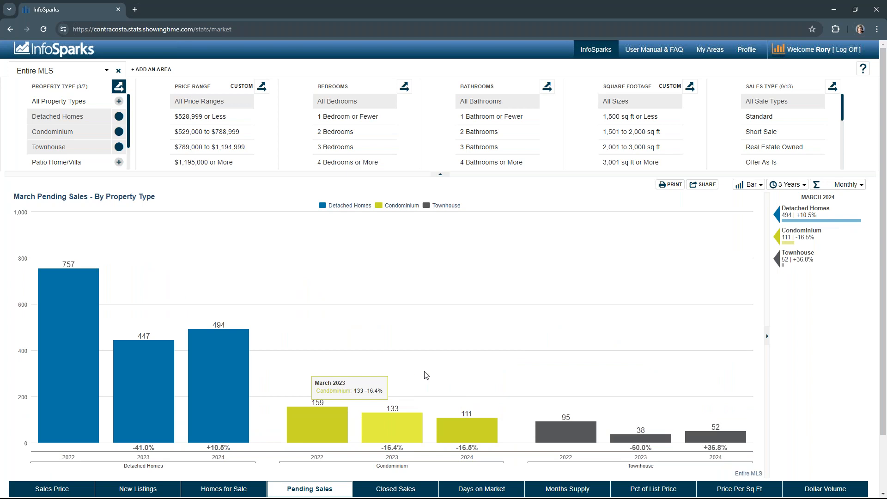
{"action": "left_click", "coordinate": [773, 184]}
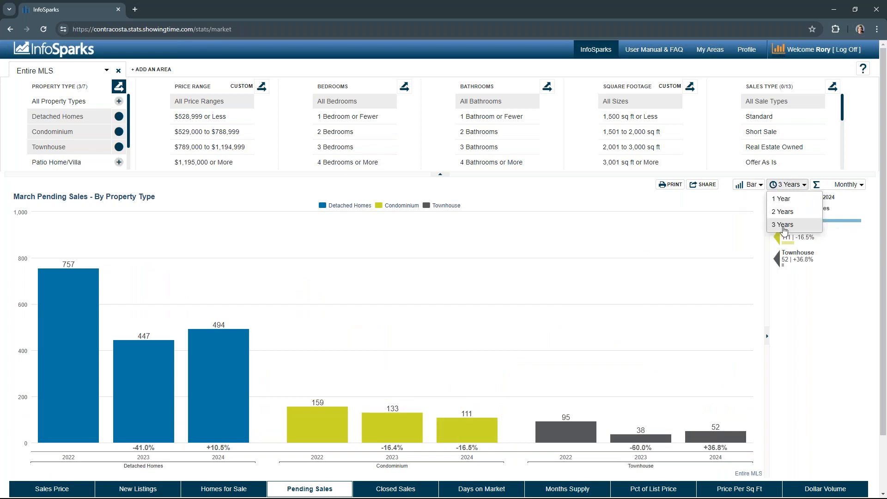
{"action": "left_click", "coordinate": [786, 202]}
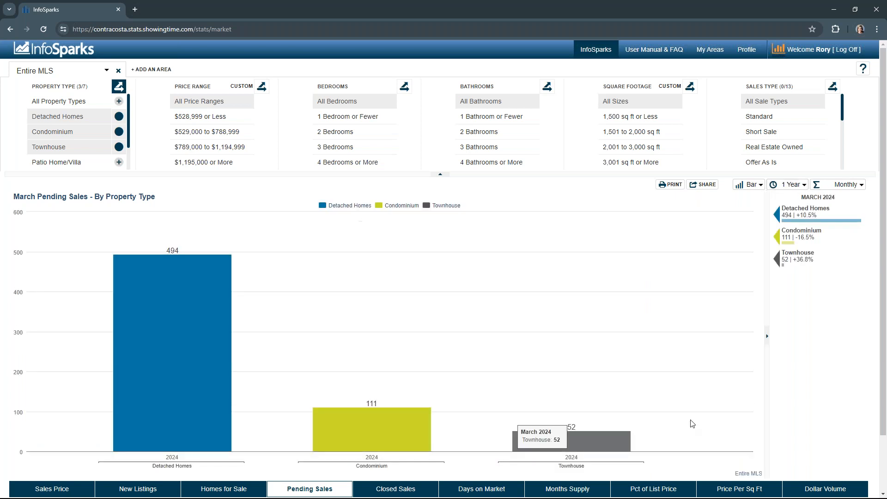
Step: Set the chart timeline to 3 Years
{"action": "left_click", "coordinate": [775, 187]}
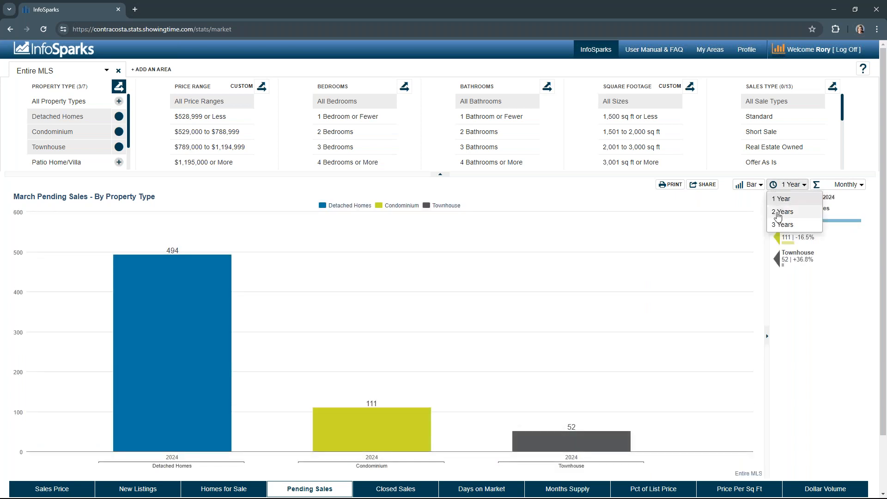
{"action": "left_click", "coordinate": [777, 228]}
{"action": "left_click", "coordinate": [791, 184]}
{"action": "left_click", "coordinate": [781, 229]}
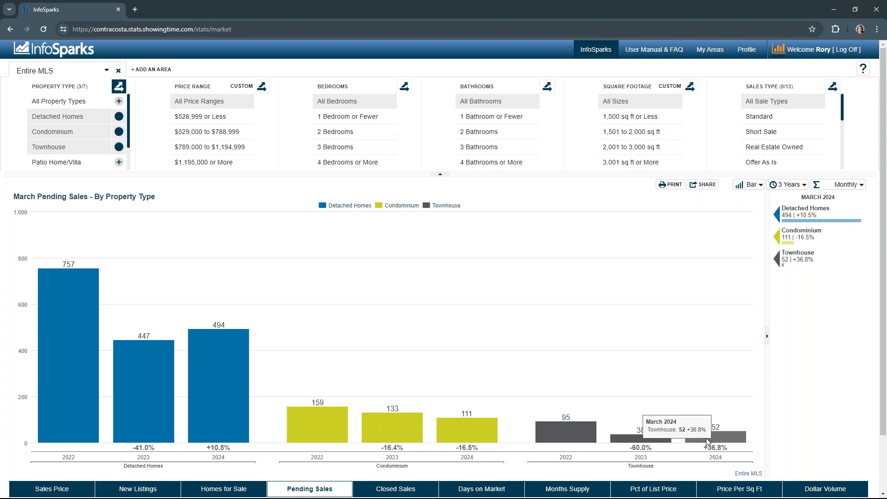
{"action": "mouse_move", "coordinate": [660, 441]}
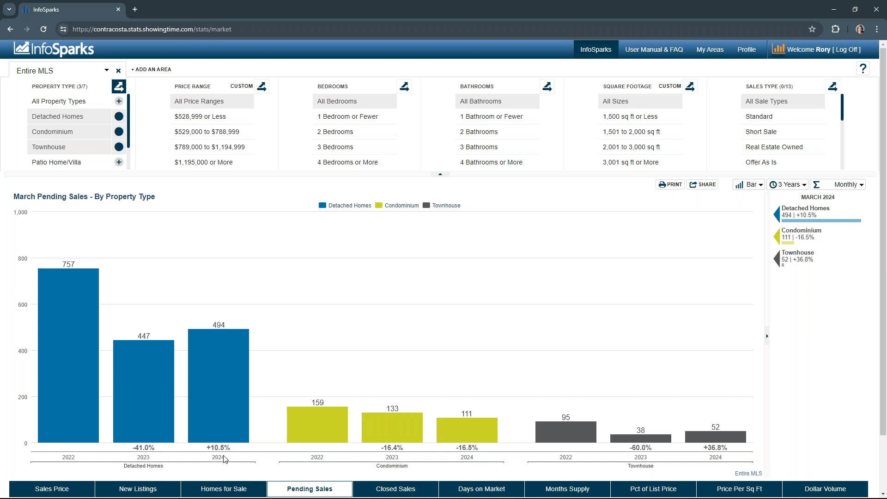
{"action": "mouse_move", "coordinate": [236, 376]}
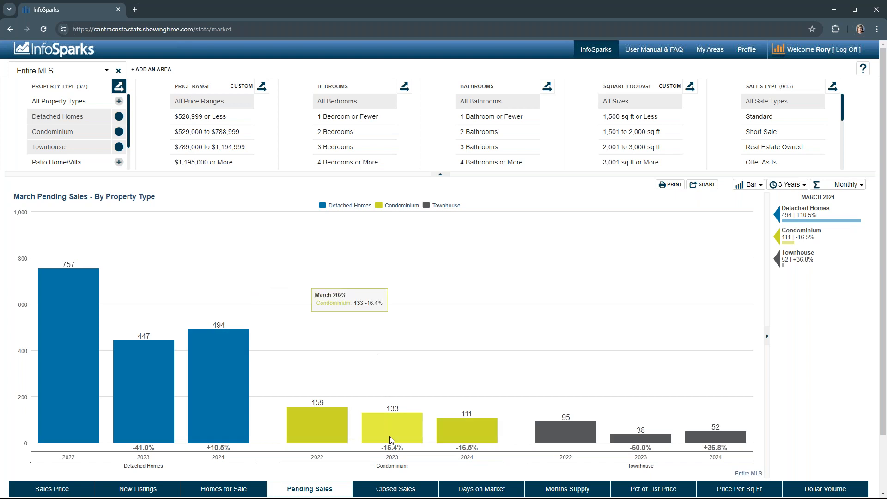
Step: Switch to the New Listings chart and display it in Line view
{"action": "left_click", "coordinate": [138, 488]}
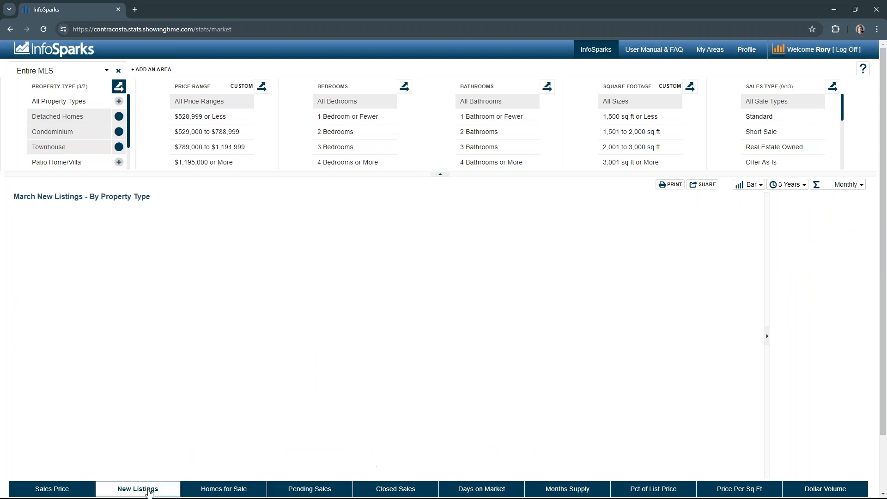
{"action": "left_click", "coordinate": [758, 185]}
{"action": "left_click", "coordinate": [749, 200]}
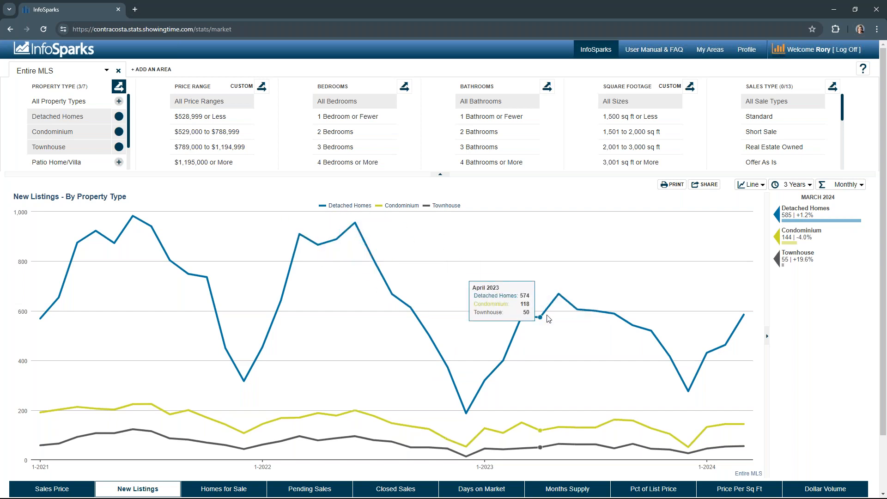
Step: Extend the New Listings timeline to 5 Years
{"action": "left_click", "coordinate": [784, 186]}
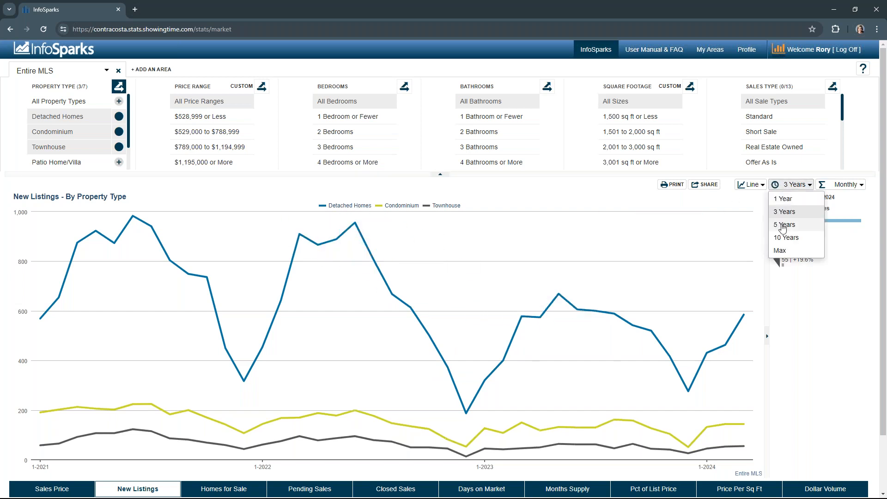
{"action": "left_click", "coordinate": [731, 224]}
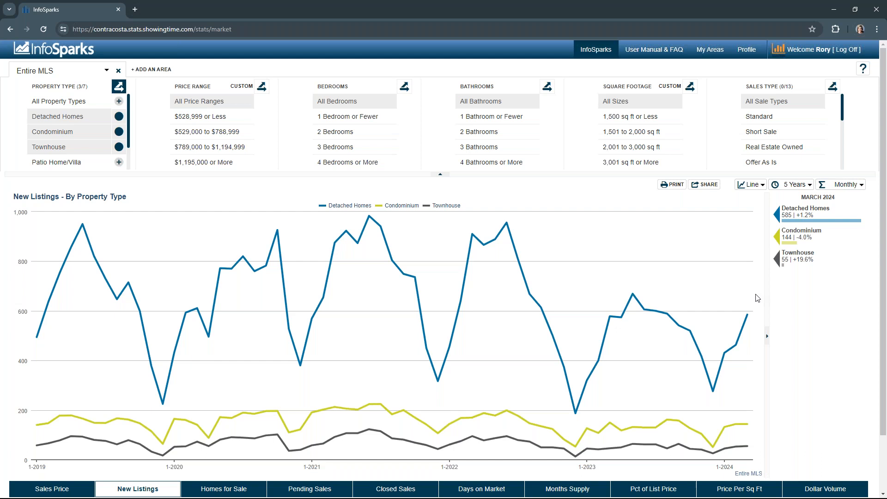
{"action": "mouse_move", "coordinate": [727, 304]}
{"action": "mouse_move", "coordinate": [752, 317]}
Step: Open the Days on Market chart and toggle between its Average and Median figures
{"action": "left_click", "coordinate": [501, 490]}
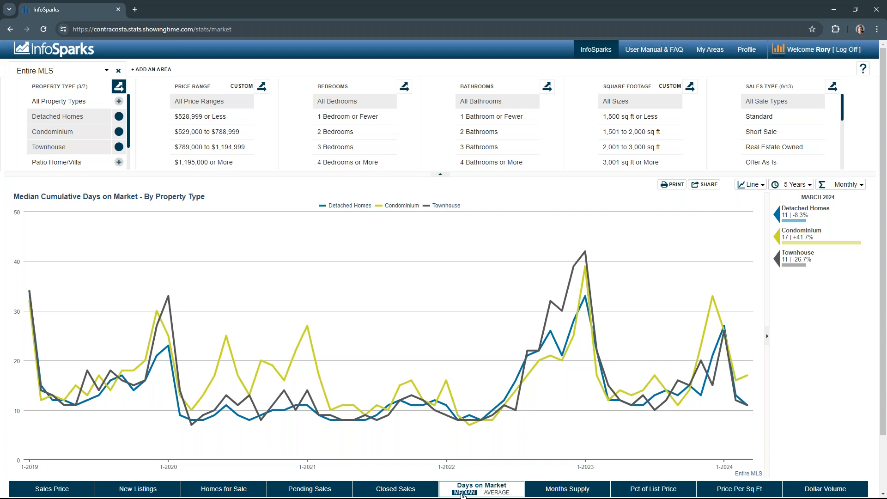
{"action": "left_click", "coordinate": [486, 494]}
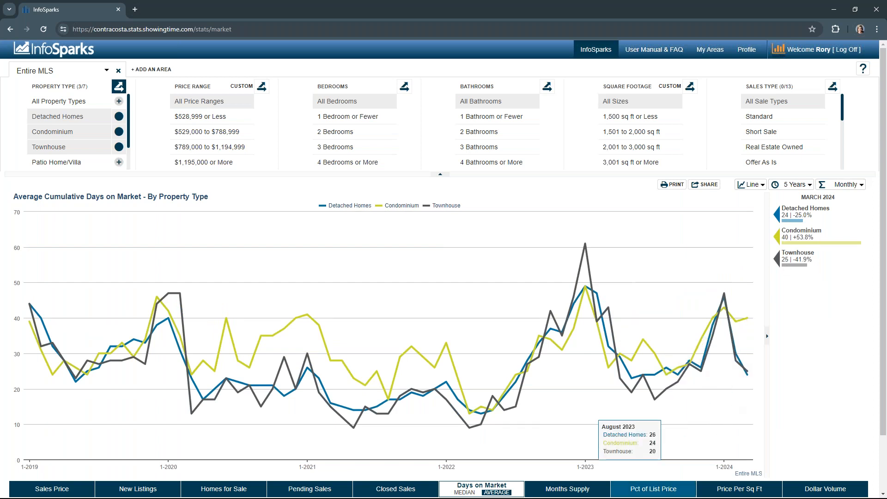
{"action": "left_click", "coordinate": [464, 493]}
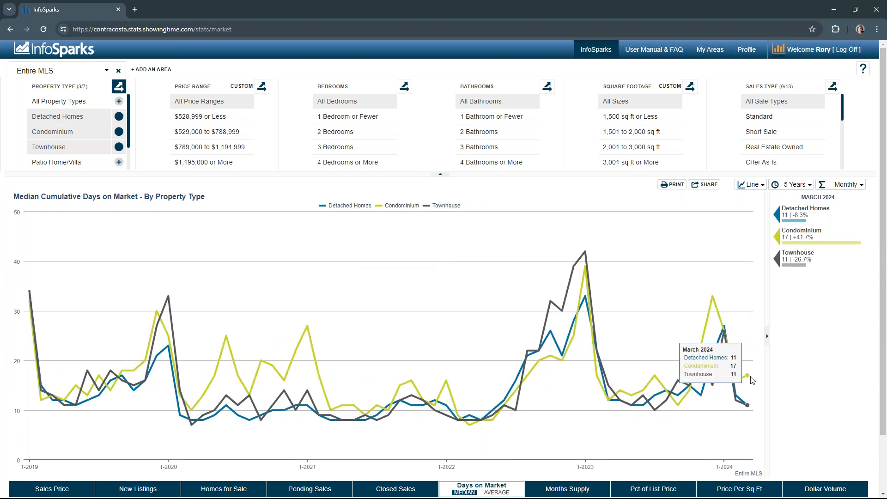
Step: Switch to the Months Supply chart and set its timeline to Max
{"action": "left_click", "coordinate": [574, 494]}
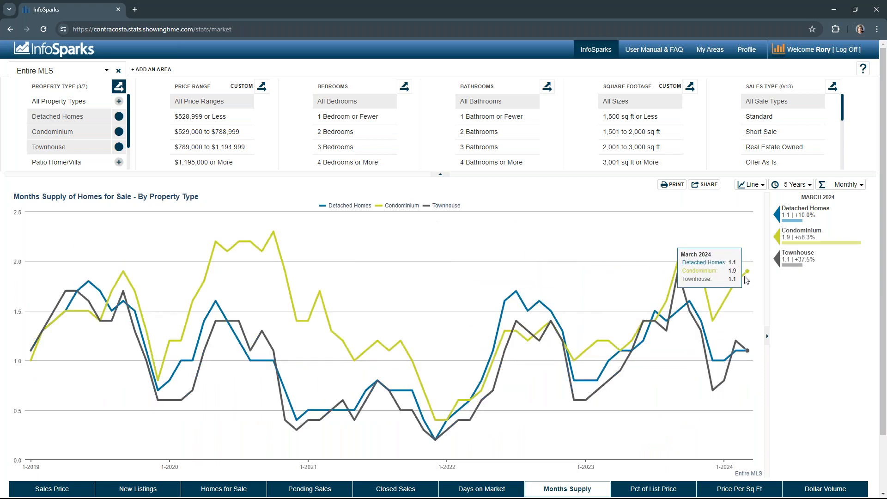
{"action": "left_click", "coordinate": [791, 184]}
{"action": "left_click", "coordinate": [786, 251]}
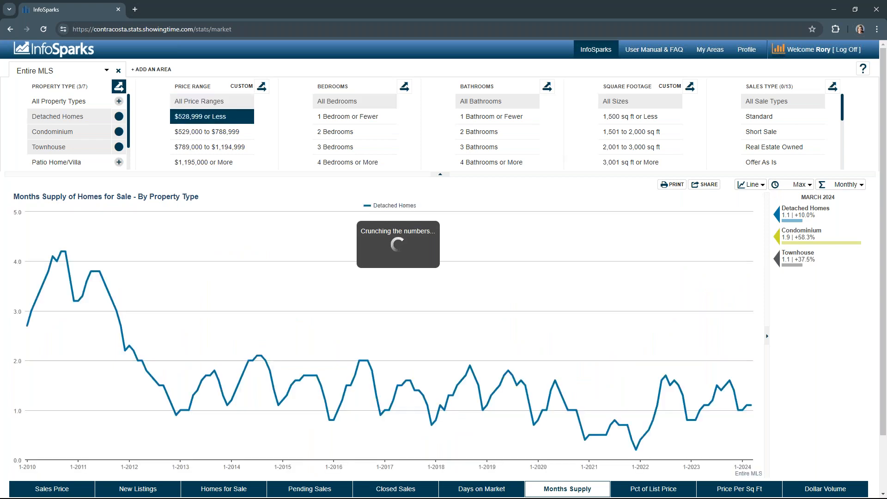
Step: Remove the Condominium, Townhouse and Detached Homes filters so the chart shows All Property Types only
{"action": "left_click", "coordinate": [119, 132]}
{"action": "left_click", "coordinate": [119, 148]}
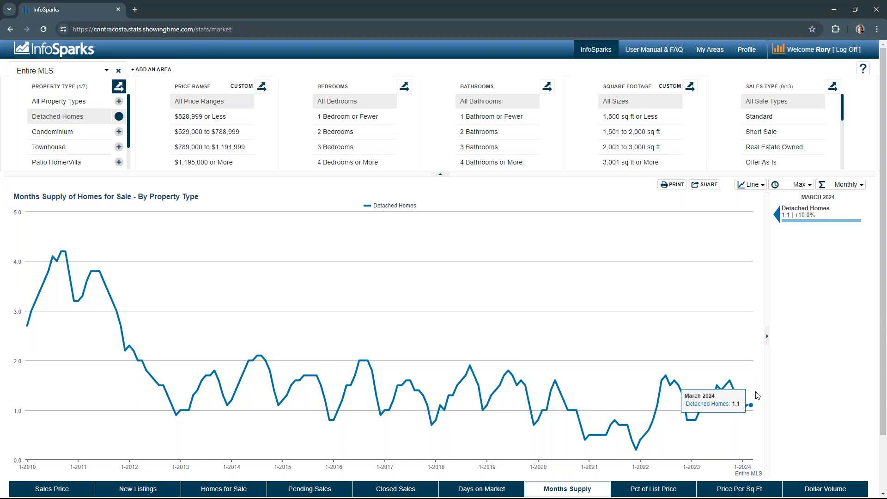
{"action": "left_click", "coordinate": [119, 101]}
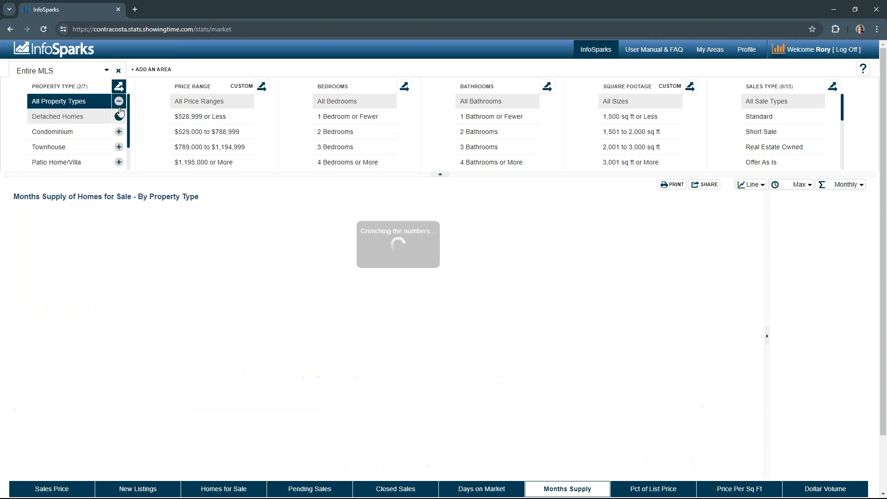
{"action": "left_click", "coordinate": [119, 116]}
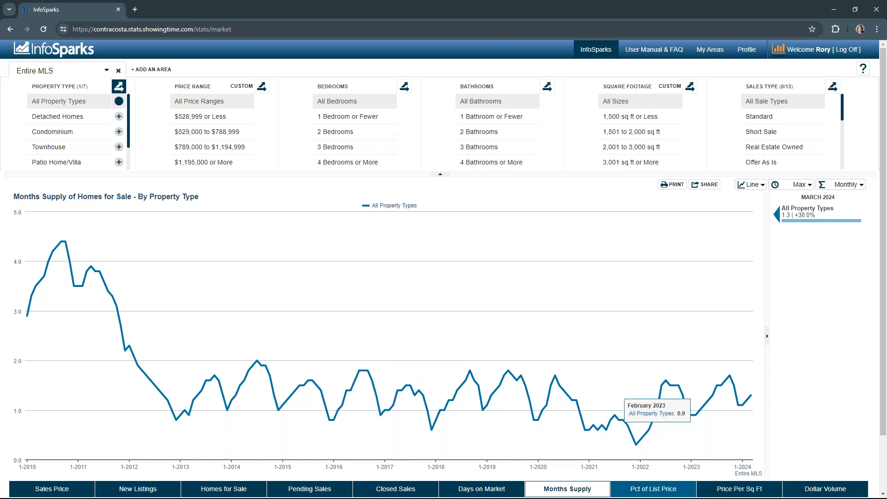
Step: Open the Pct of List Price chart and show its Average figure
{"action": "left_click", "coordinate": [658, 494]}
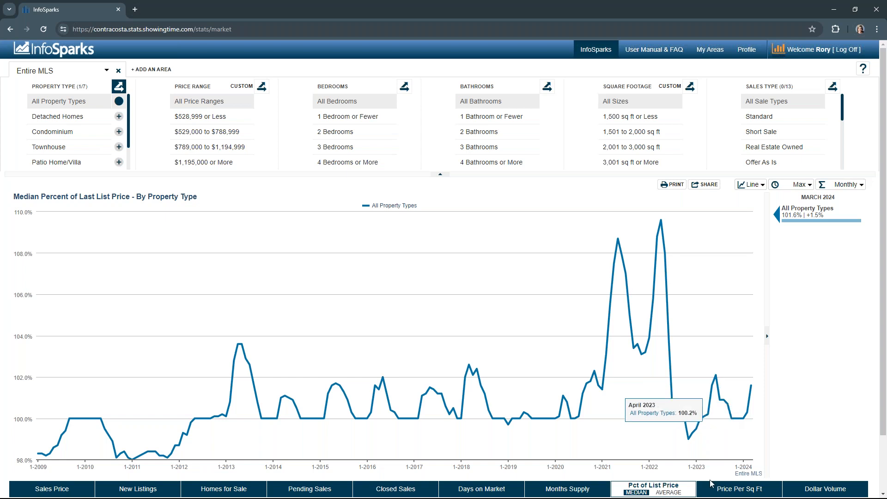
{"action": "left_click", "coordinate": [665, 491]}
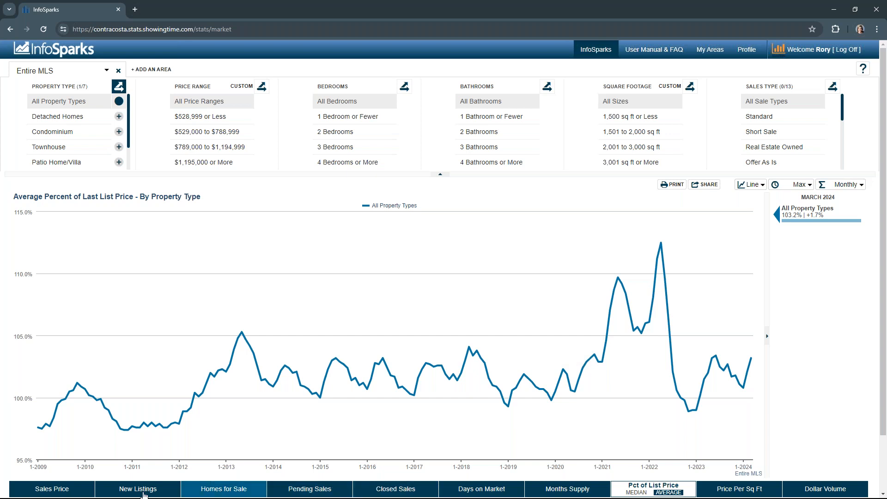
Step: Switch to Sales Price and break it down by Detached Homes, Condominium and Townhouse property types
{"action": "left_click", "coordinate": [51, 490]}
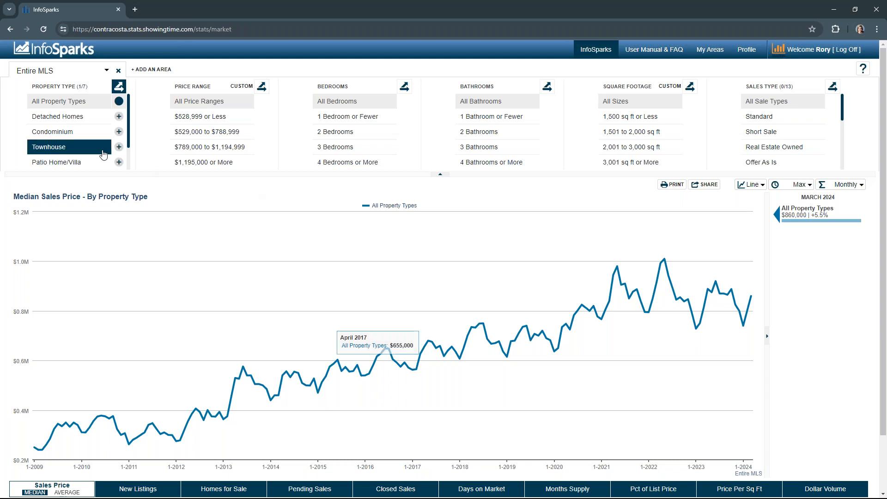
{"action": "left_click", "coordinate": [119, 145]}
{"action": "left_click", "coordinate": [119, 116]}
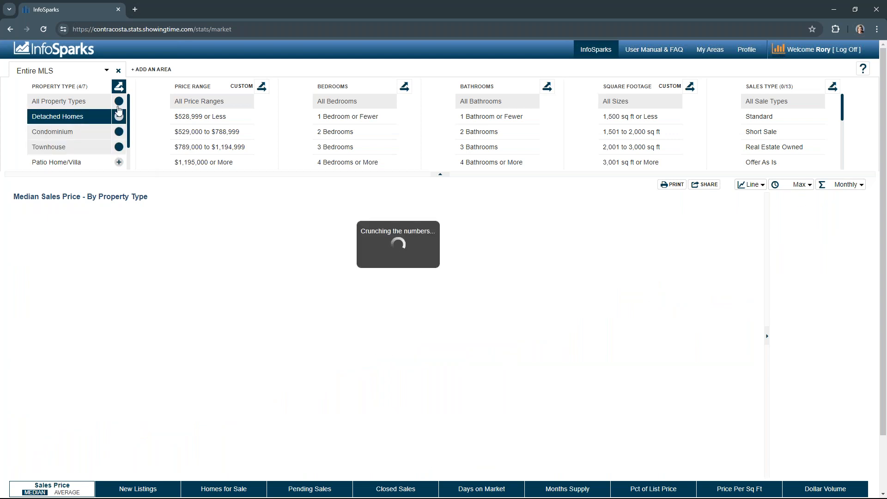
{"action": "left_click", "coordinate": [119, 101]}
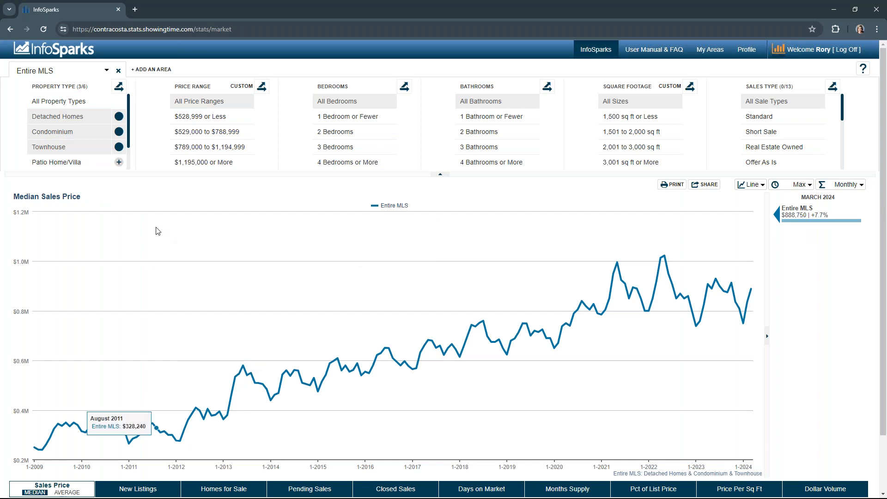
{"action": "left_click", "coordinate": [119, 87]}
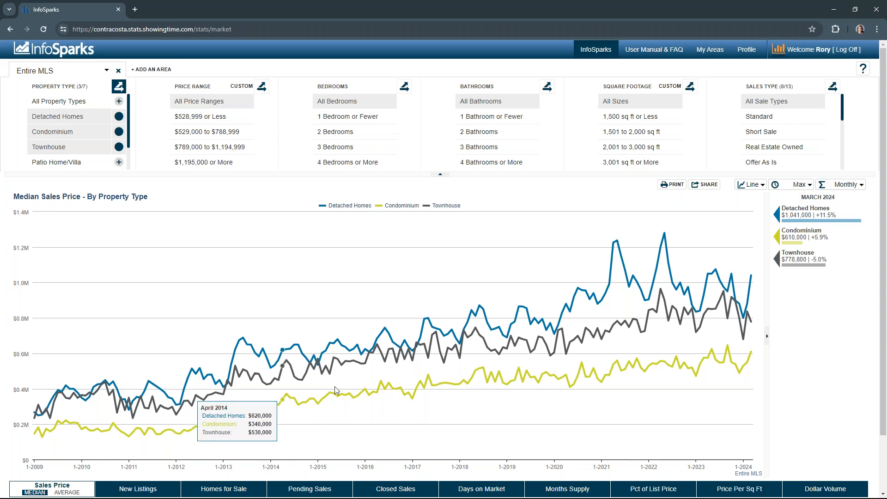
Step: Open the chart's printable PDF and review its header, chart title and footer text, then close it
{"action": "left_click", "coordinate": [670, 187]}
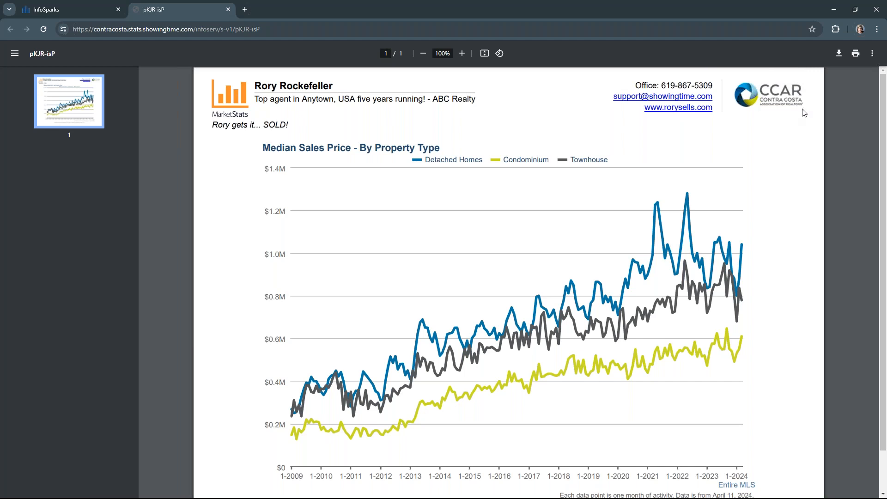
{"action": "scroll", "coordinate": [777, 375], "scroll_direction": "down", "scroll_amount": 1}
{"action": "left_click_drag", "start_coordinate": [756, 441], "coordinate": [718, 439]}
{"action": "left_click_drag", "start_coordinate": [767, 453], "coordinate": [557, 451]}
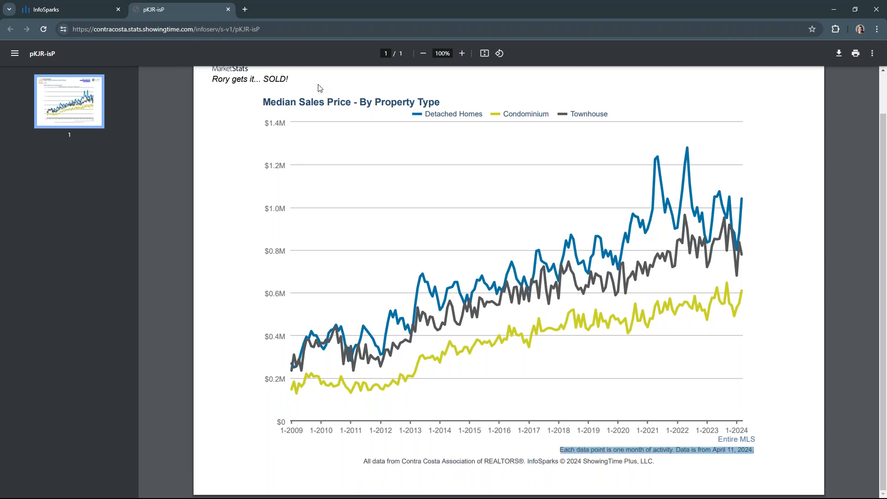
{"action": "left_click_drag", "start_coordinate": [263, 102], "coordinate": [438, 103]}
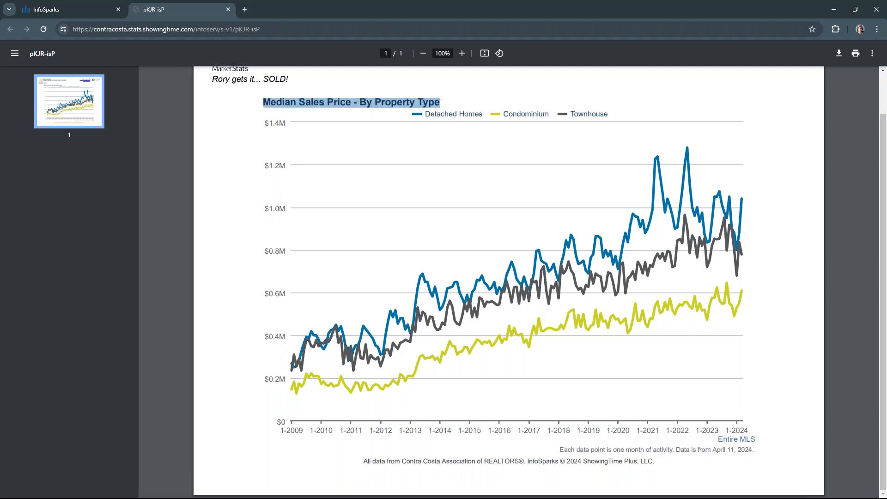
{"action": "left_click", "coordinate": [415, 118]}
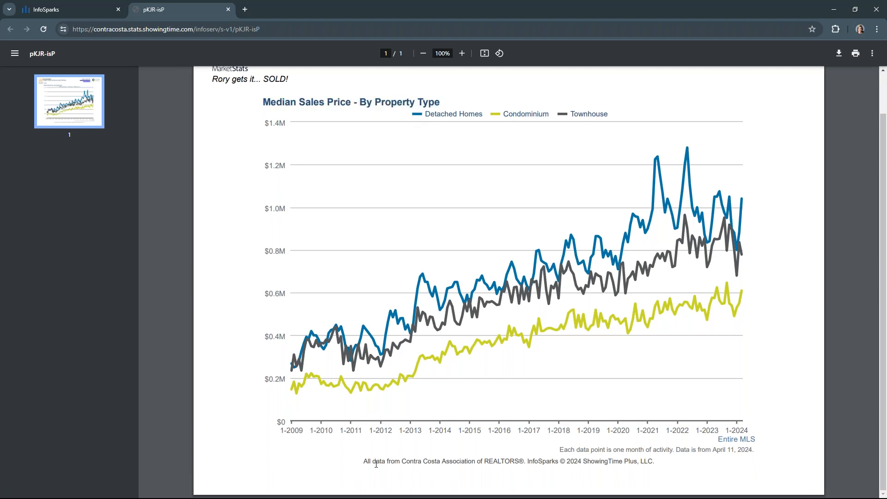
{"action": "left_click_drag", "start_coordinate": [358, 461], "coordinate": [663, 463]}
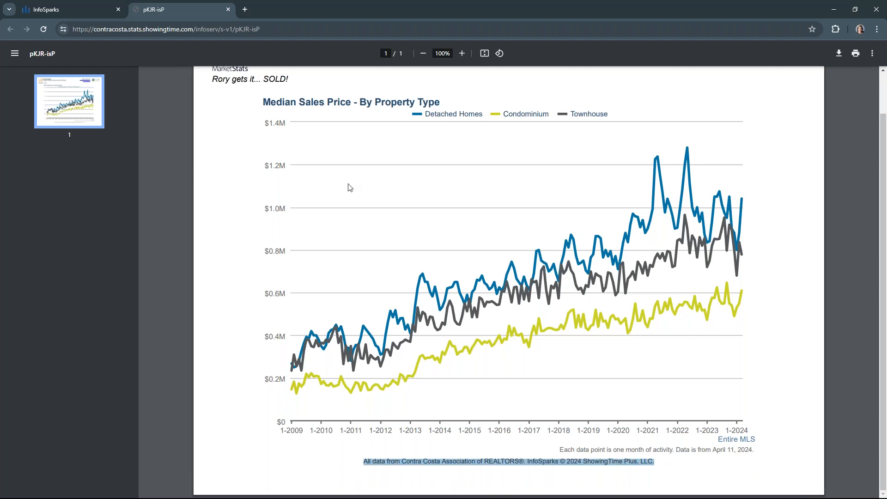
{"action": "left_click", "coordinate": [228, 9]}
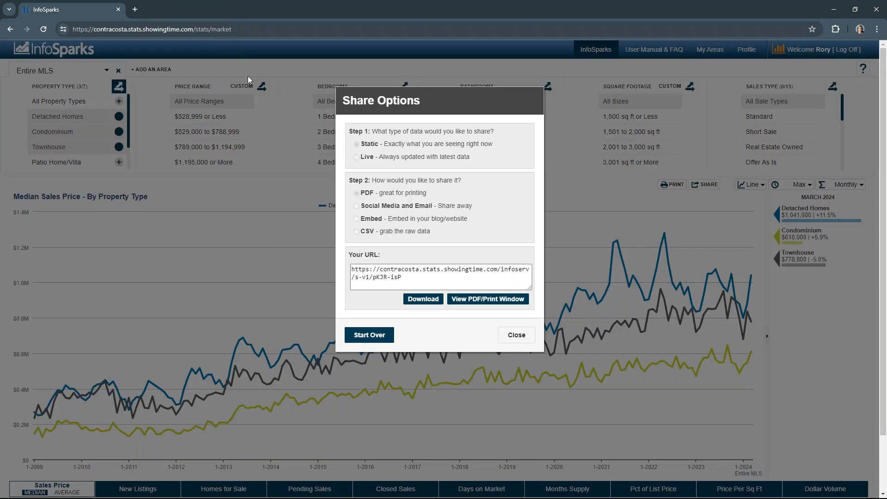
{"action": "left_click", "coordinate": [370, 334]}
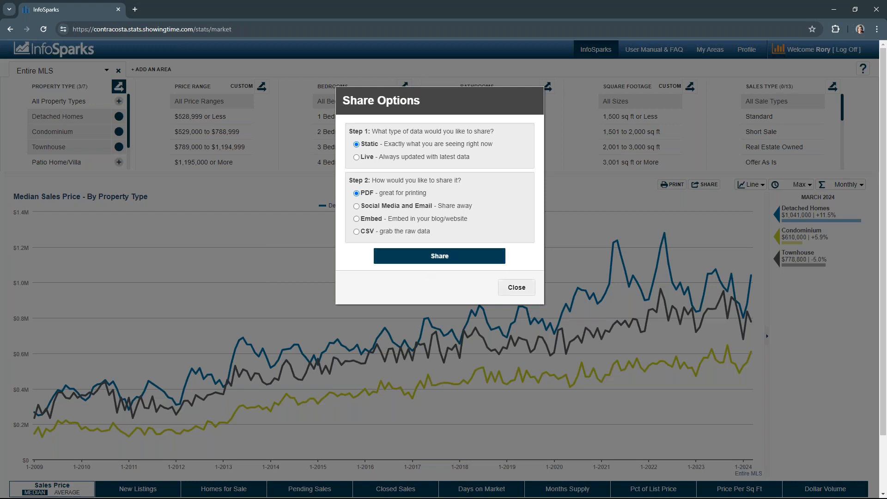
{"action": "left_click", "coordinate": [507, 292]}
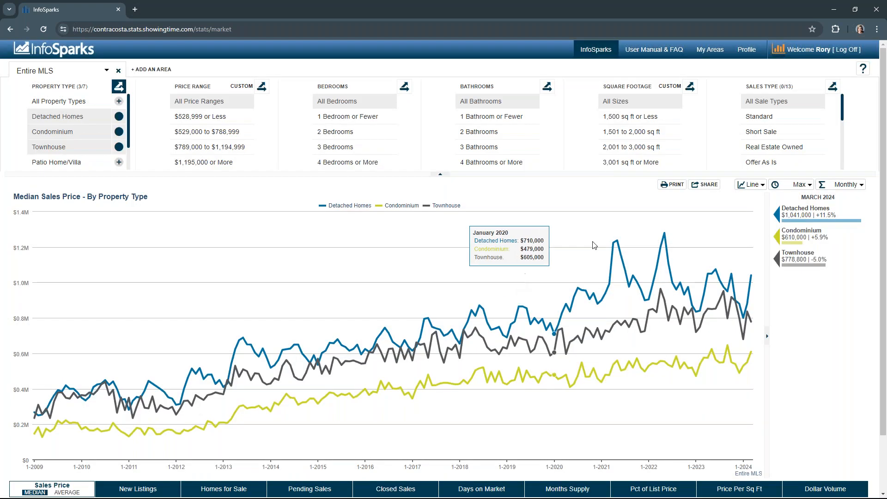
Step: Create a Live share link for Social Media and Email and open the shared chart in a new window
{"action": "left_click", "coordinate": [708, 186]}
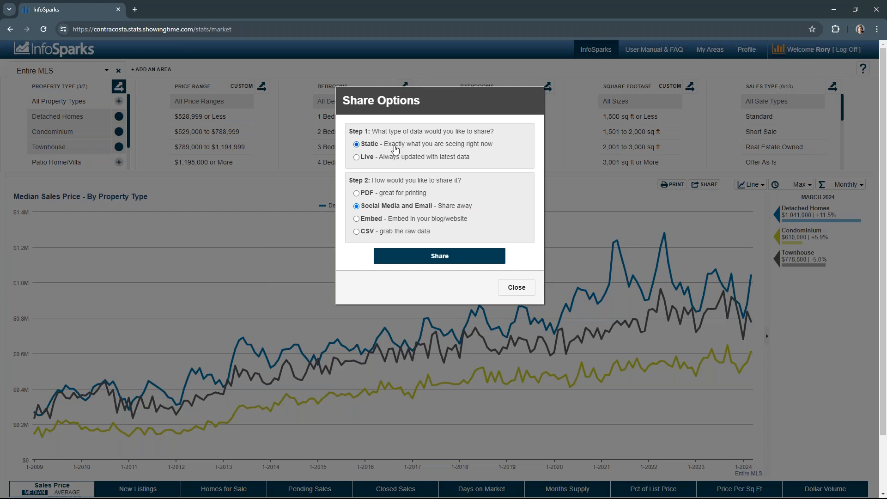
{"action": "left_click", "coordinate": [368, 159]}
{"action": "left_click", "coordinate": [426, 261]}
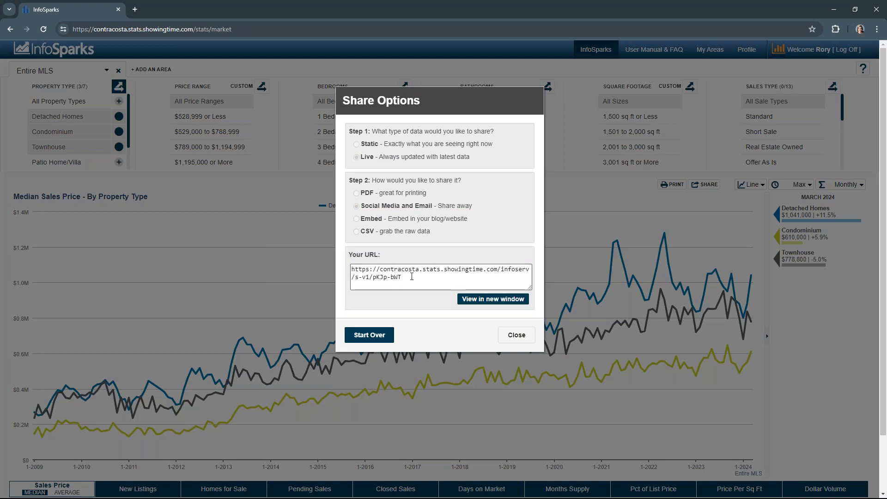
{"action": "left_click", "coordinate": [473, 301]}
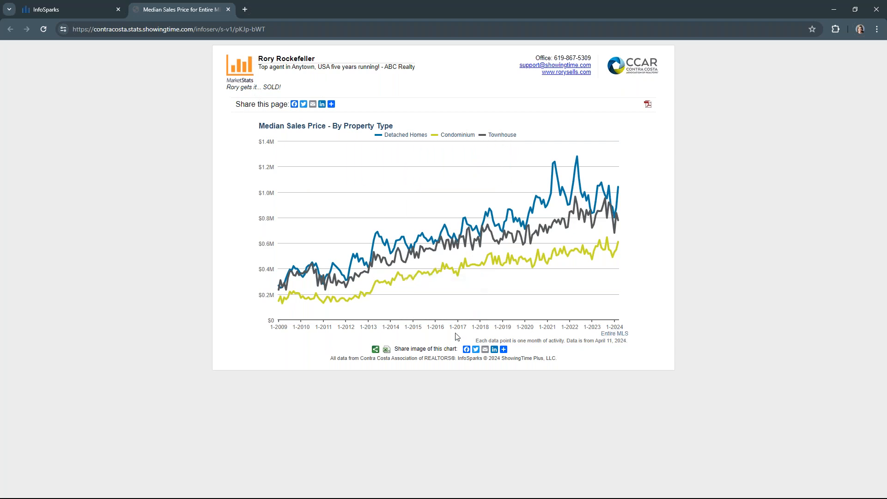
Step: Browse the shared page's list of share services, then close the shared chart tab
{"action": "left_click", "coordinate": [332, 105]}
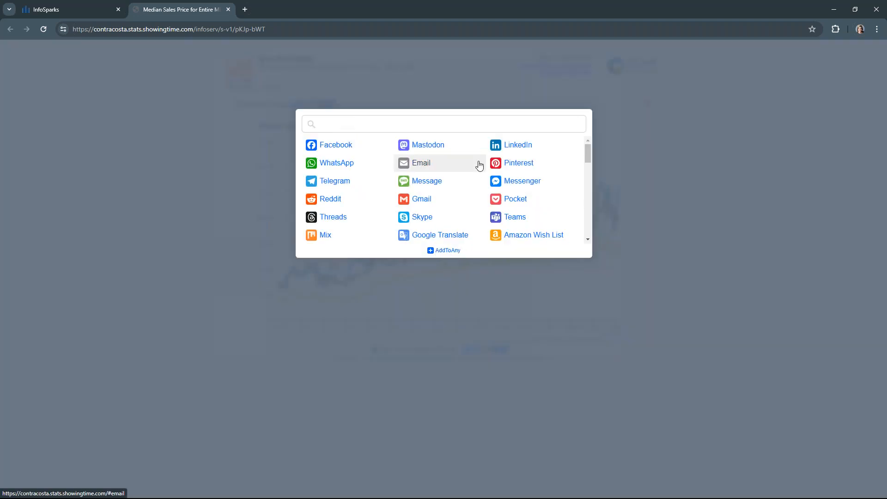
{"action": "scroll", "coordinate": [479, 165], "scroll_direction": "down", "scroll_amount": 6}
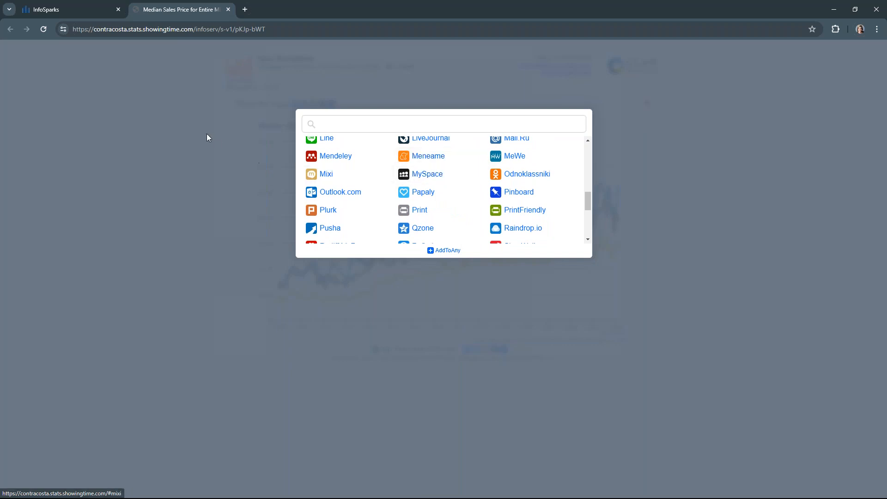
{"action": "left_click", "coordinate": [184, 134]}
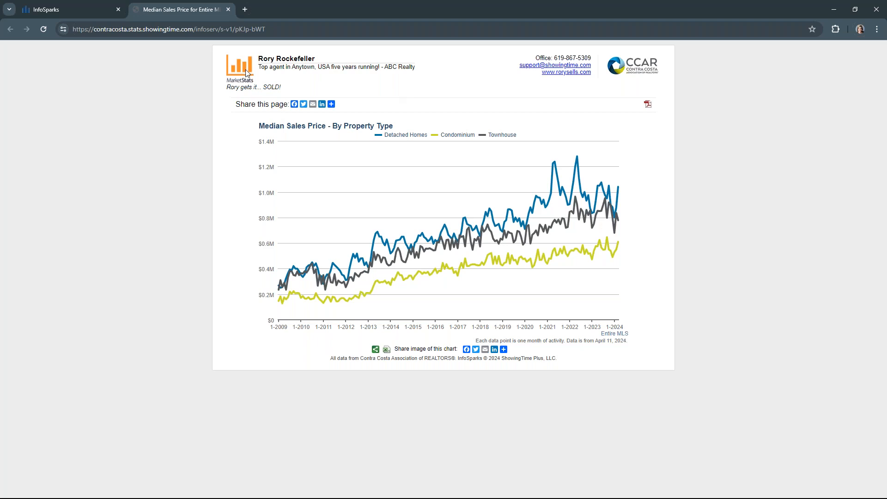
{"action": "left_click", "coordinate": [228, 9]}
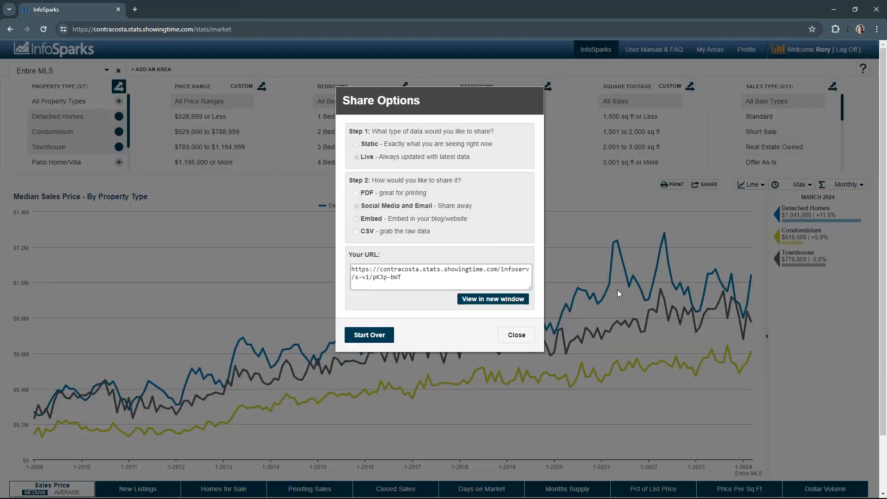
Step: Start over and generate a Live Interactive (IFRAME) embed code, then copy the chart URL from it
{"action": "left_click", "coordinate": [390, 335]}
{"action": "left_click", "coordinate": [356, 157]}
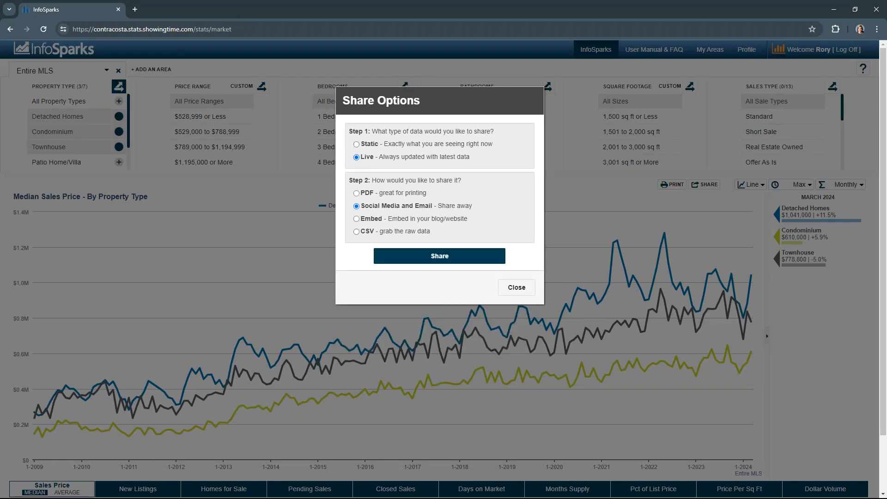
{"action": "left_click", "coordinate": [357, 219]}
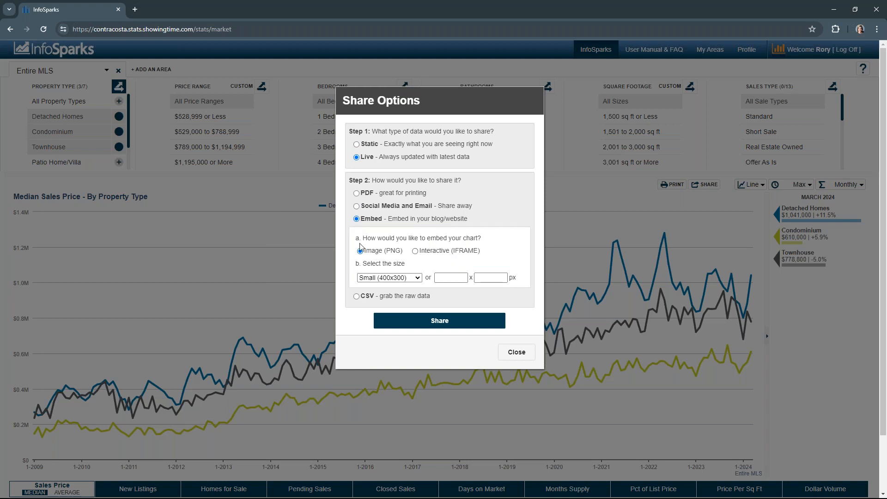
{"action": "left_click", "coordinate": [414, 251]}
{"action": "left_click", "coordinate": [430, 322]}
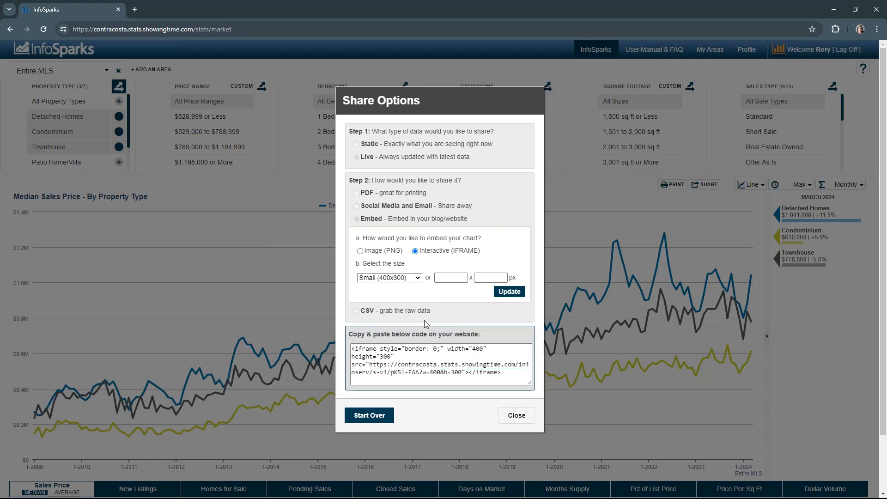
{"action": "left_click_drag", "start_coordinate": [462, 372], "coordinate": [370, 364]}
{"action": "key", "text": "ctrl+c"}
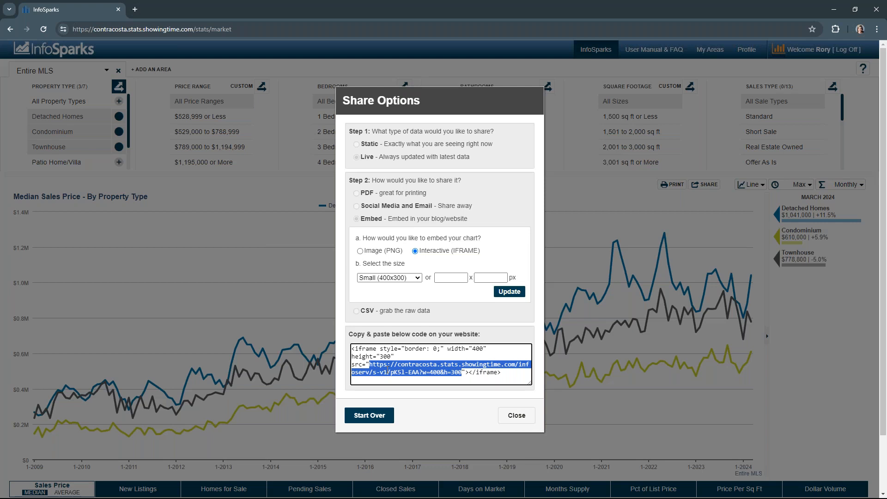
{"action": "right_click", "coordinate": [388, 369]}
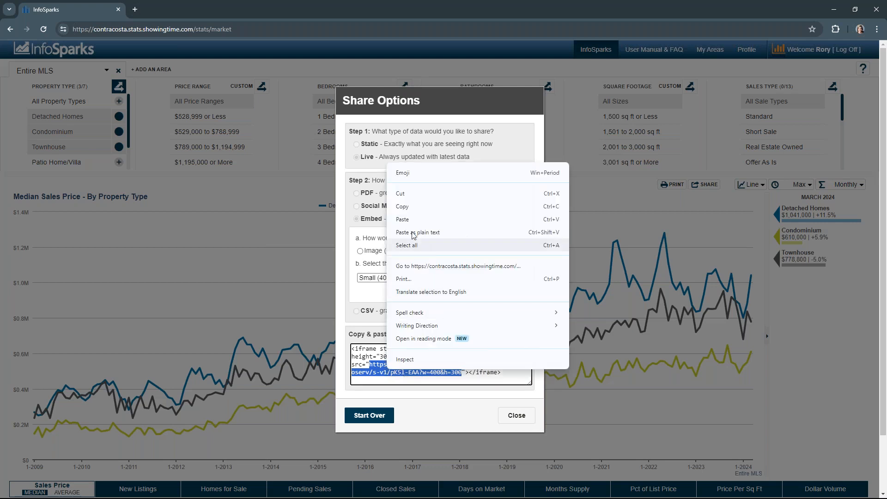
{"action": "left_click", "coordinate": [403, 208]}
Step: Open the copied embed URL in a new tab to preview the chart, then close that tab
{"action": "left_click", "coordinate": [134, 9]}
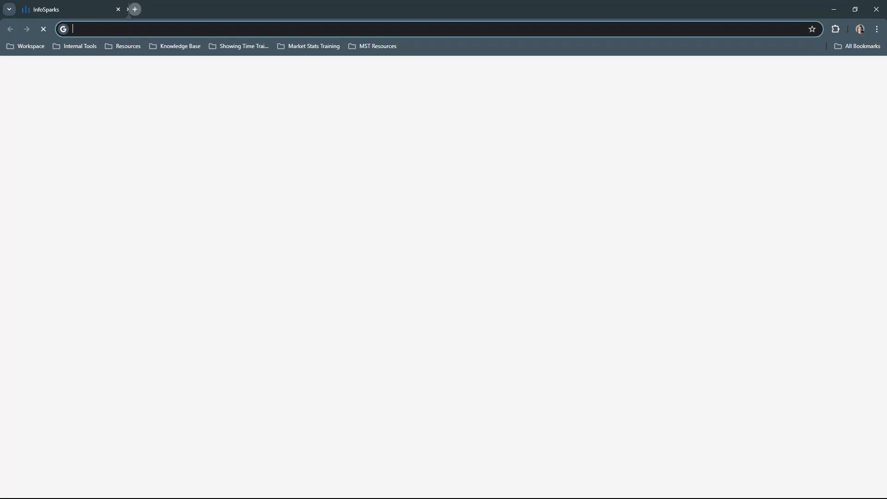
{"action": "right_click", "coordinate": [142, 31]}
{"action": "left_click", "coordinate": [169, 110]}
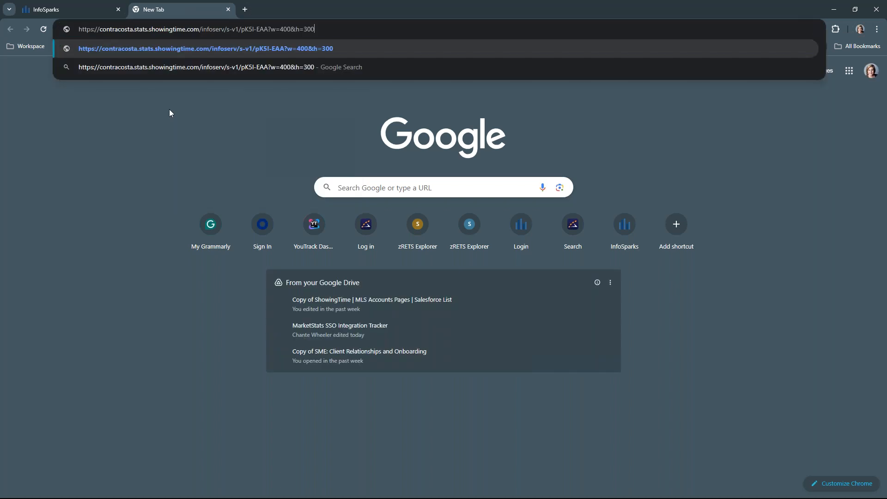
{"action": "key", "text": "Return"}
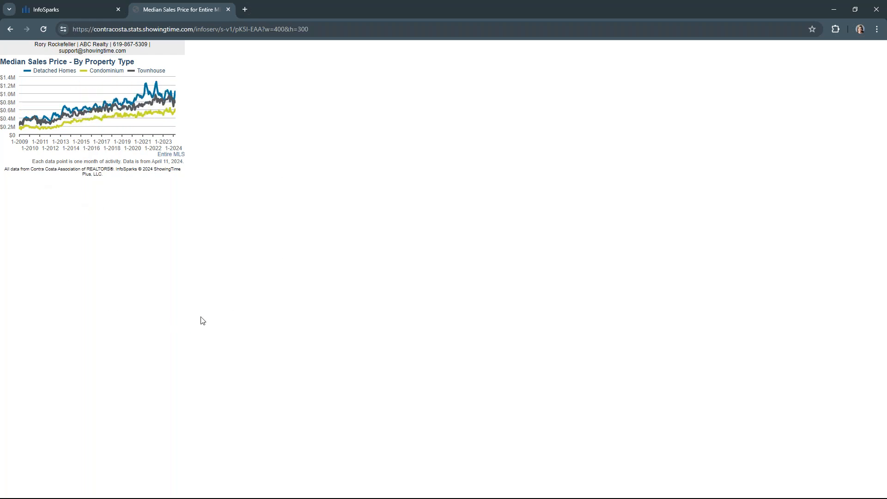
{"action": "mouse_move", "coordinate": [64, 94]}
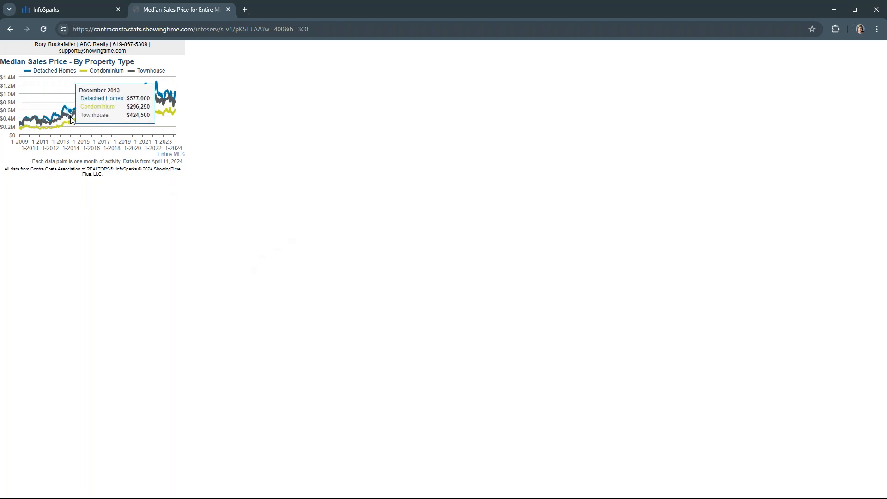
{"action": "left_click", "coordinate": [227, 10]}
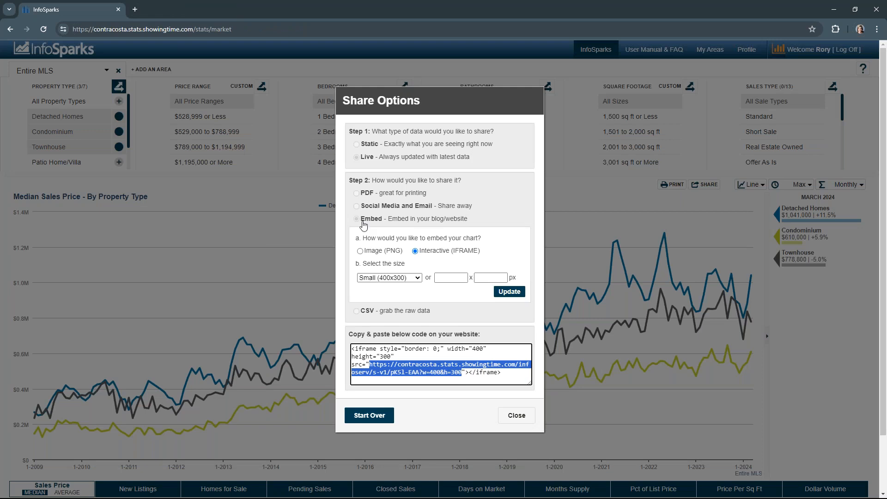
Step: Start the share options over and share the chart's Static data as CSV
{"action": "left_click", "coordinate": [358, 316]}
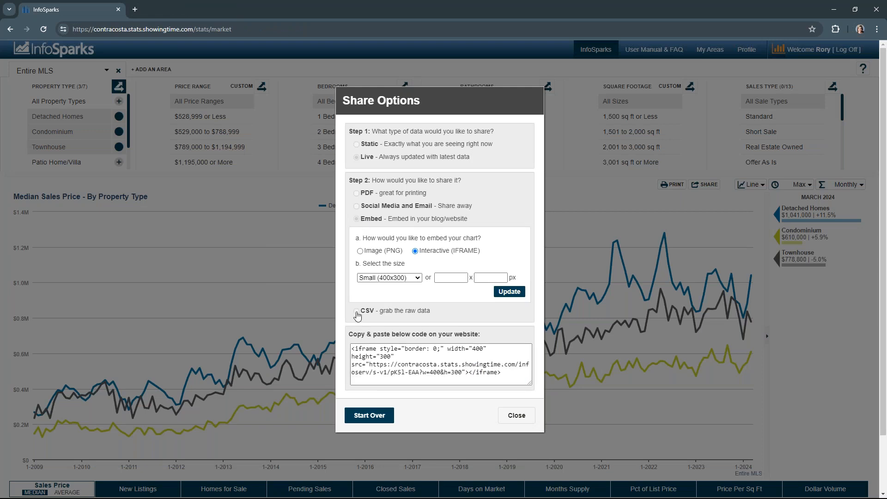
{"action": "left_click", "coordinate": [369, 414]}
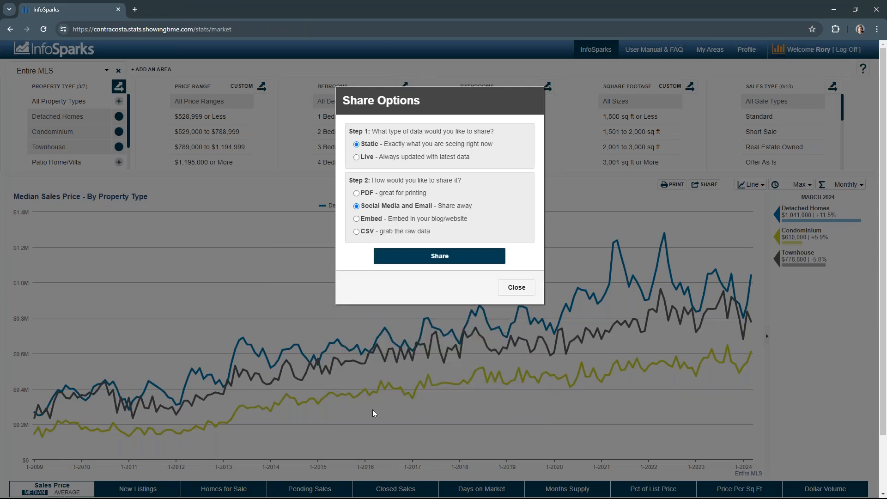
{"action": "left_click", "coordinate": [355, 233]}
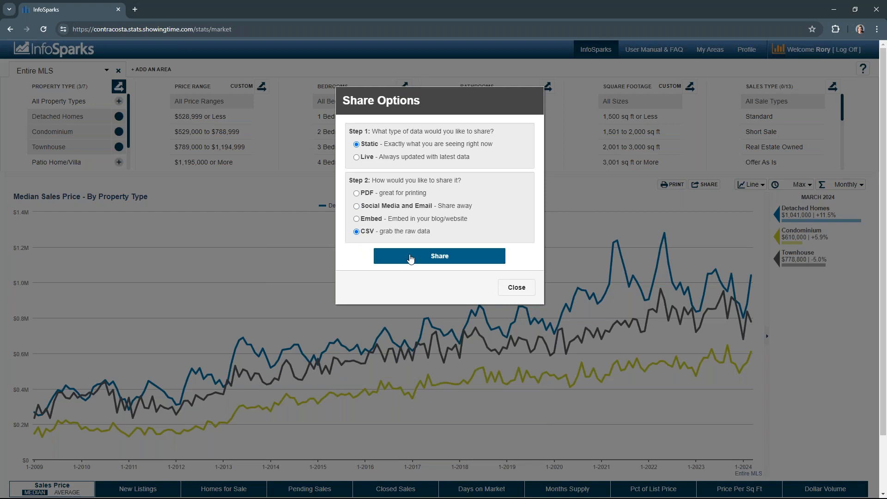
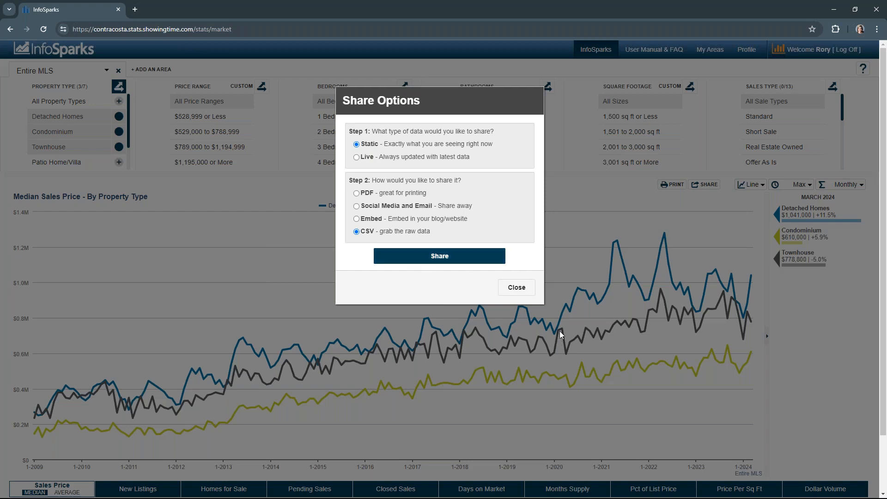
Step: Close the share options and toggle the section help tips on and off
{"action": "left_click", "coordinate": [516, 288]}
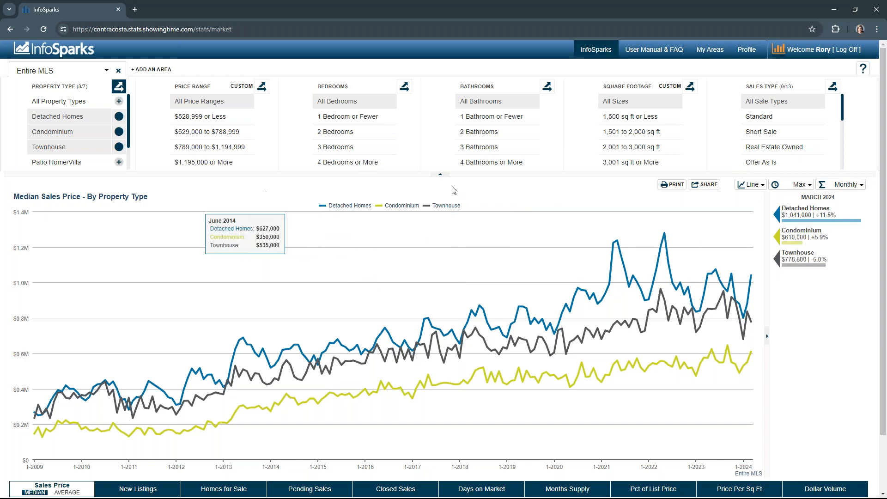
{"action": "left_click", "coordinate": [864, 72]}
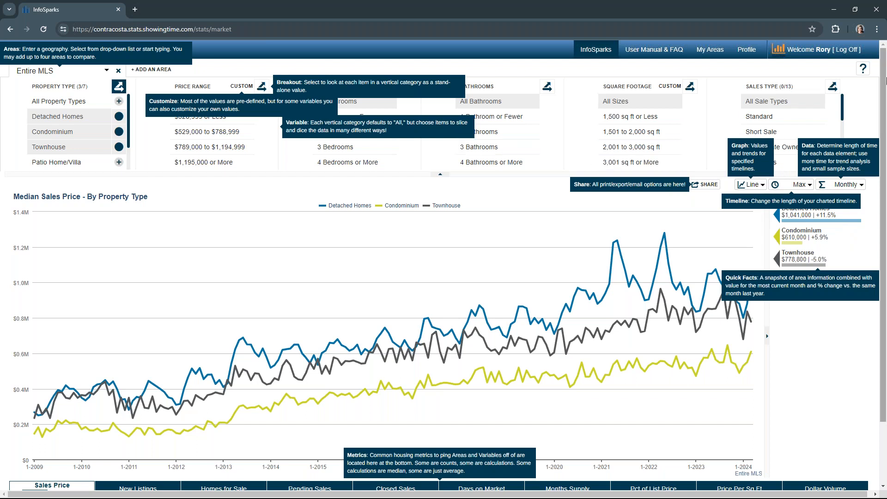
{"action": "left_click", "coordinate": [861, 73]}
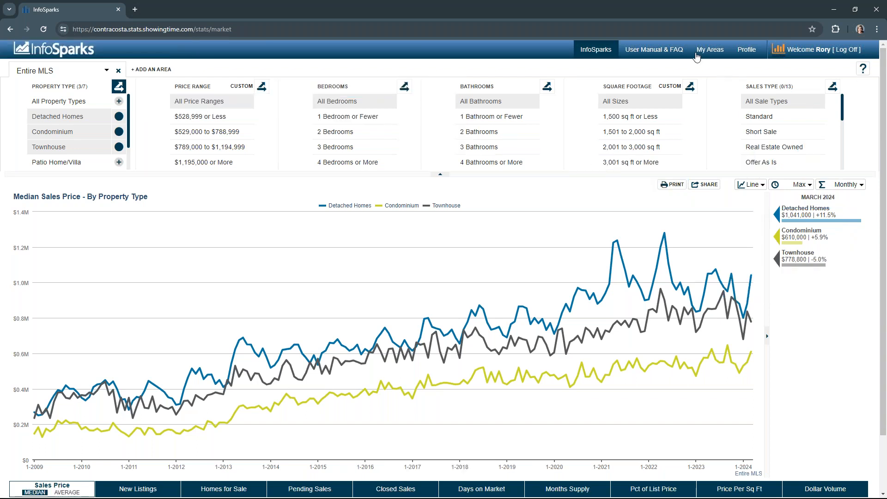
Step: Open the User Manual & FAQ and scroll through its overview section
{"action": "left_click", "coordinate": [669, 54]}
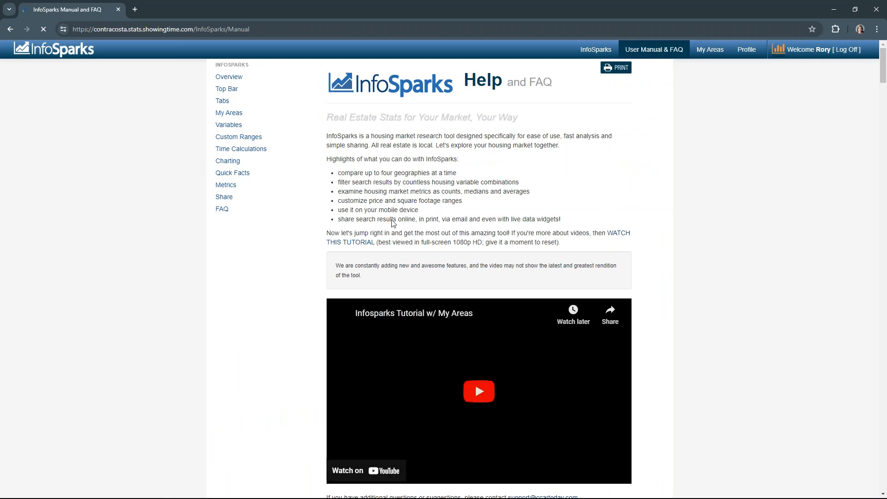
{"action": "scroll", "coordinate": [474, 290], "scroll_direction": "down", "scroll_amount": 2}
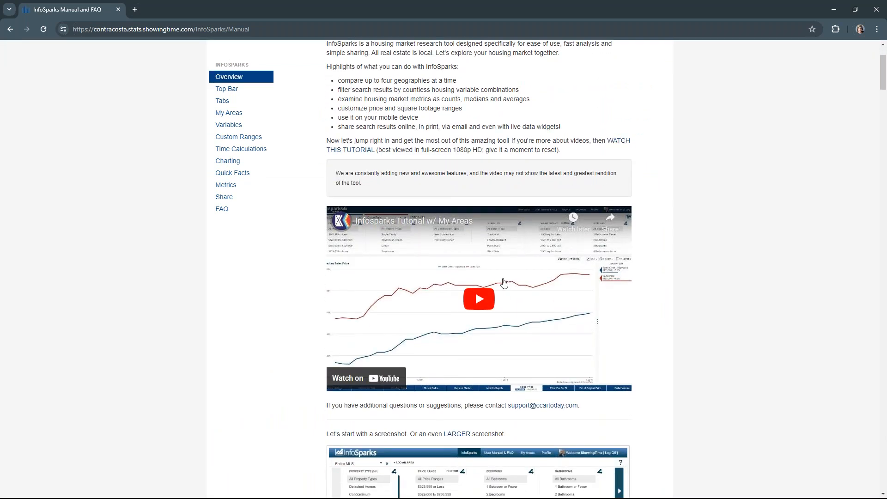
{"action": "scroll", "coordinate": [473, 312], "scroll_direction": "down", "scroll_amount": 2}
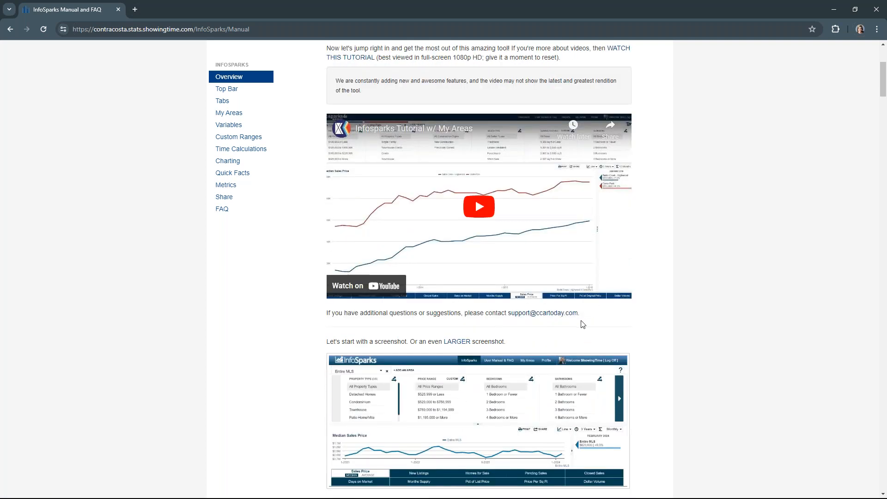
{"action": "scroll", "coordinate": [455, 324], "scroll_direction": "down", "scroll_amount": 6}
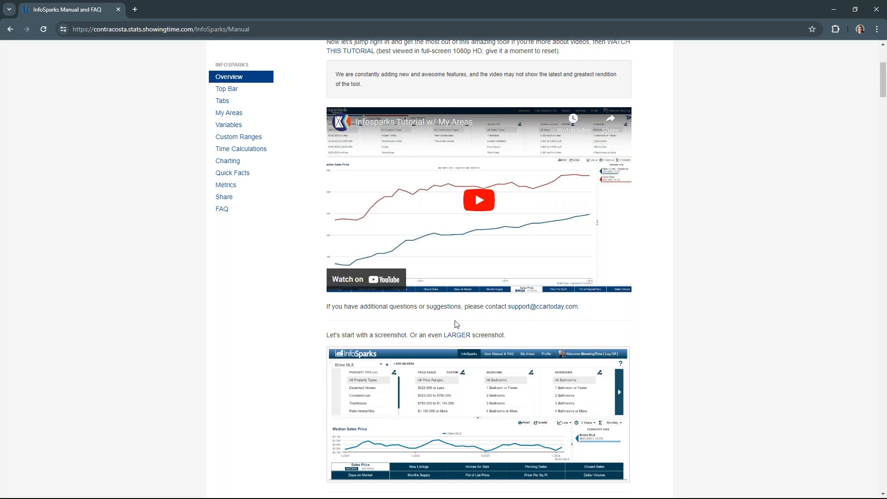
{"action": "scroll", "coordinate": [457, 324], "scroll_direction": "down", "scroll_amount": 7}
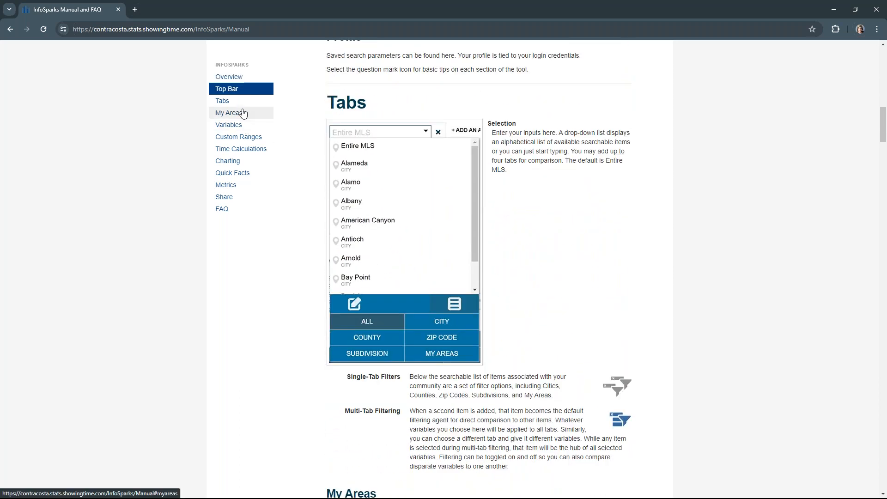
Step: Jump through the manual's Variables, Metrics and Share sections, highlighting the shared chart expiration text, then return to Overview
{"action": "left_click", "coordinate": [229, 125]}
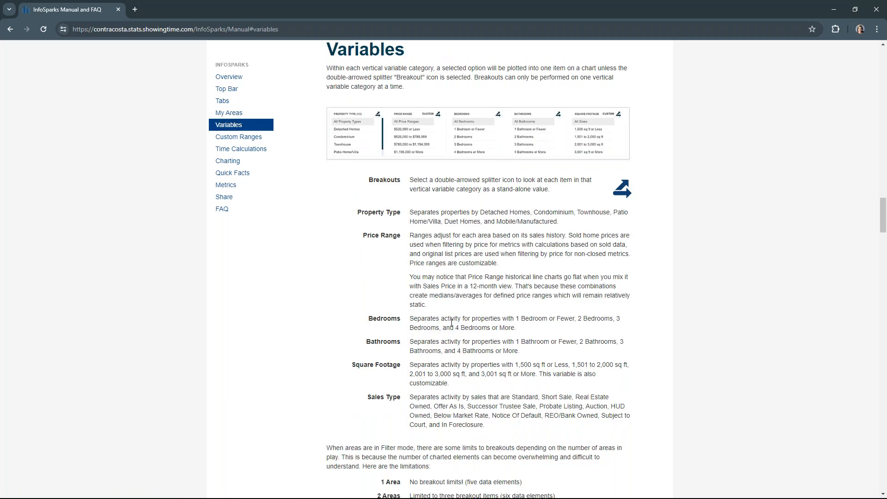
{"action": "left_click", "coordinate": [227, 189]}
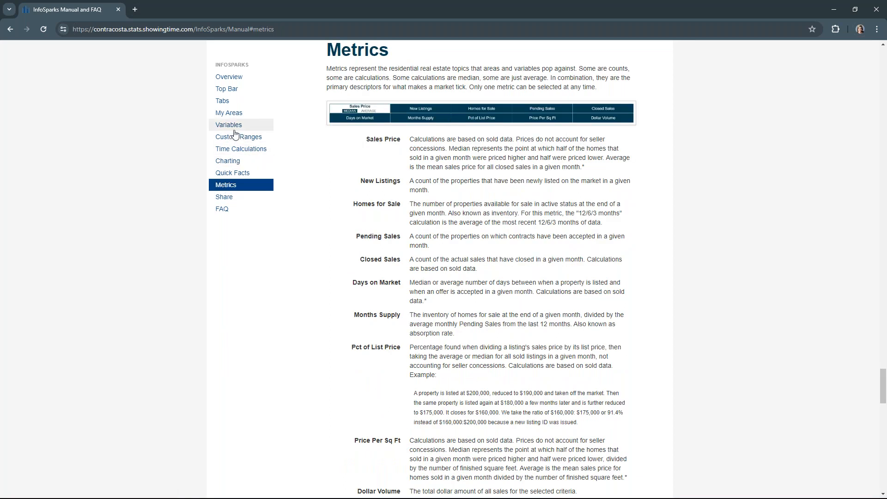
{"action": "left_click", "coordinate": [224, 197]}
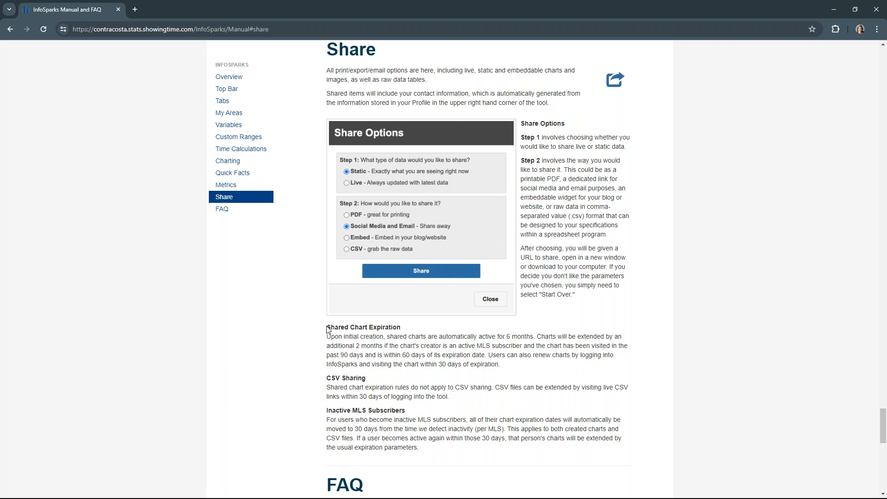
{"action": "left_click_drag", "start_coordinate": [327, 325], "coordinate": [519, 365]}
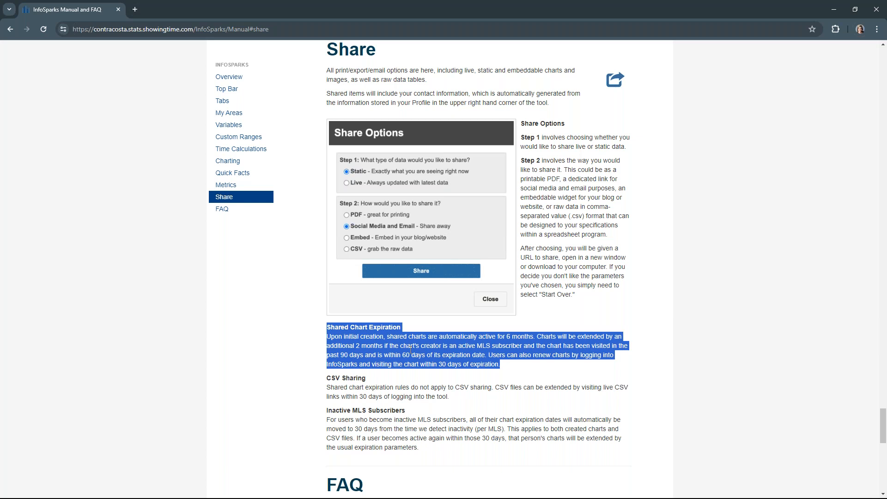
{"action": "scroll", "coordinate": [410, 350], "scroll_direction": "up", "scroll_amount": 2}
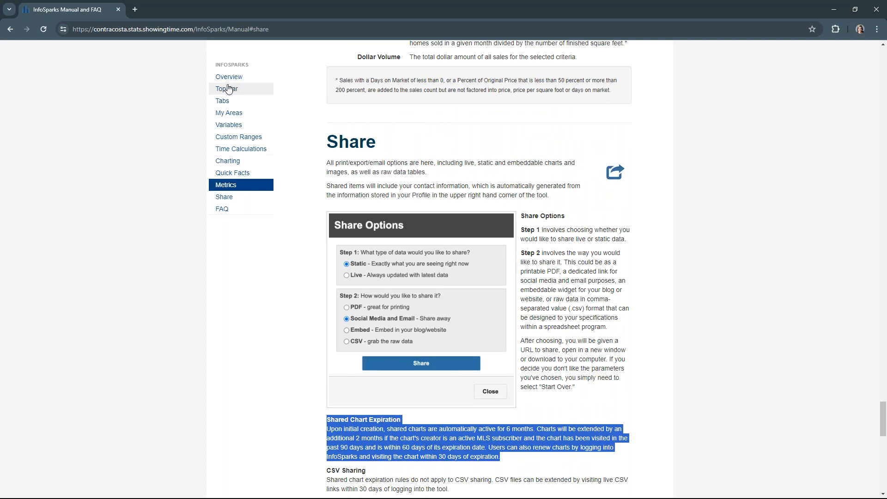
{"action": "left_click", "coordinate": [228, 77]}
{"action": "scroll", "coordinate": [538, 190], "scroll_direction": "up", "scroll_amount": 1}
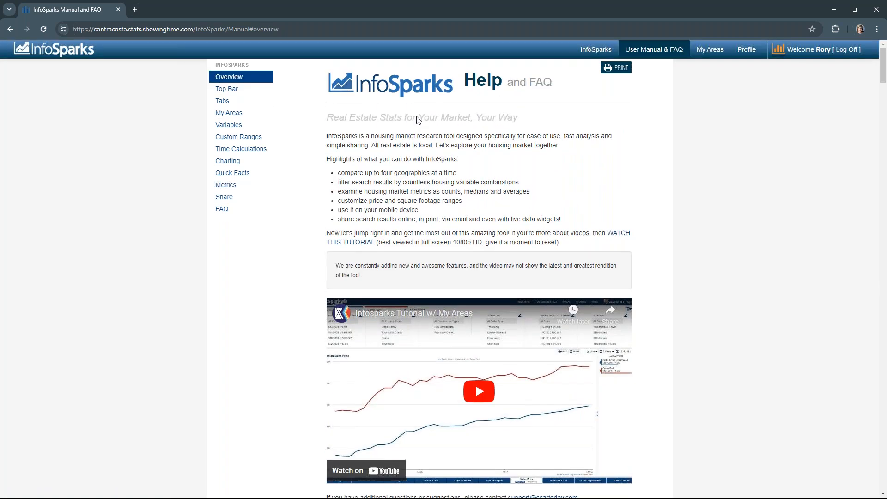
Step: Open the Profile page, scroll through the agent and office information, and submit the profile update
{"action": "left_click", "coordinate": [597, 50]}
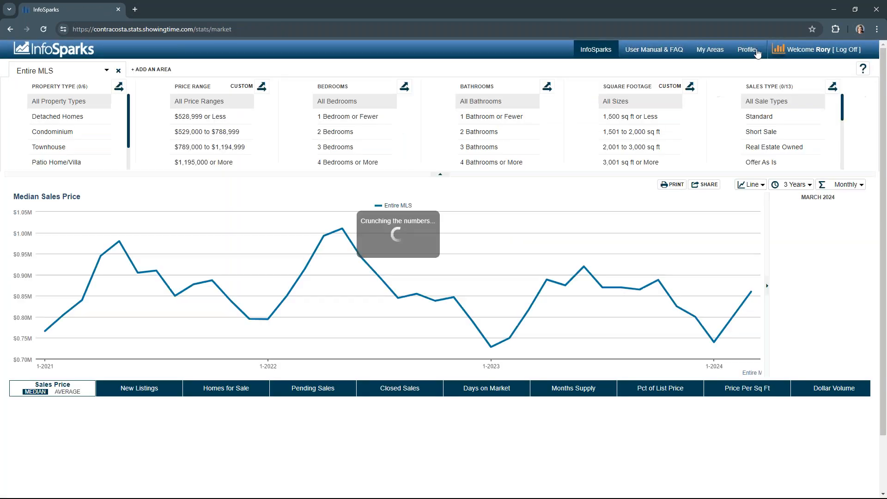
{"action": "left_click", "coordinate": [753, 52]}
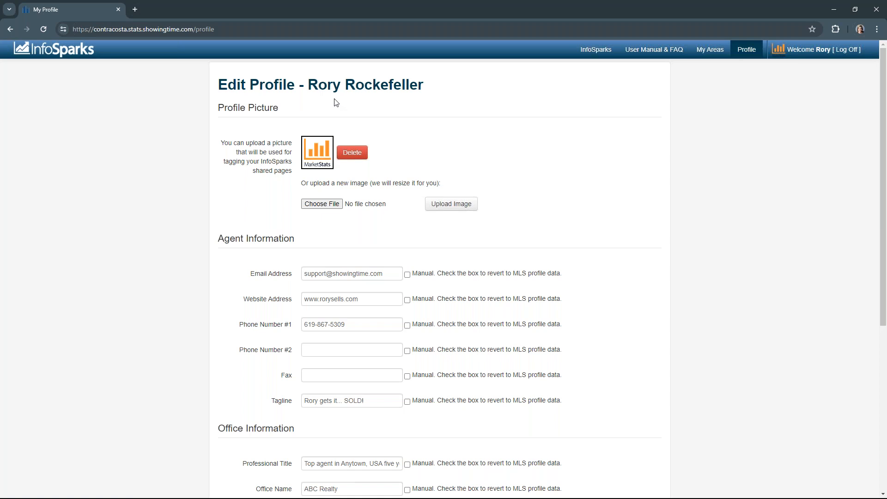
{"action": "left_click_drag", "start_coordinate": [309, 85], "coordinate": [428, 81]}
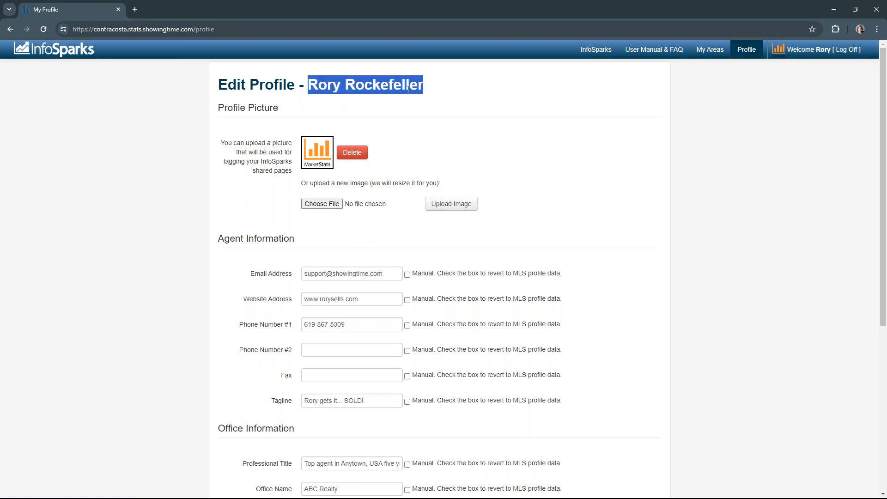
{"action": "left_click", "coordinate": [409, 114]}
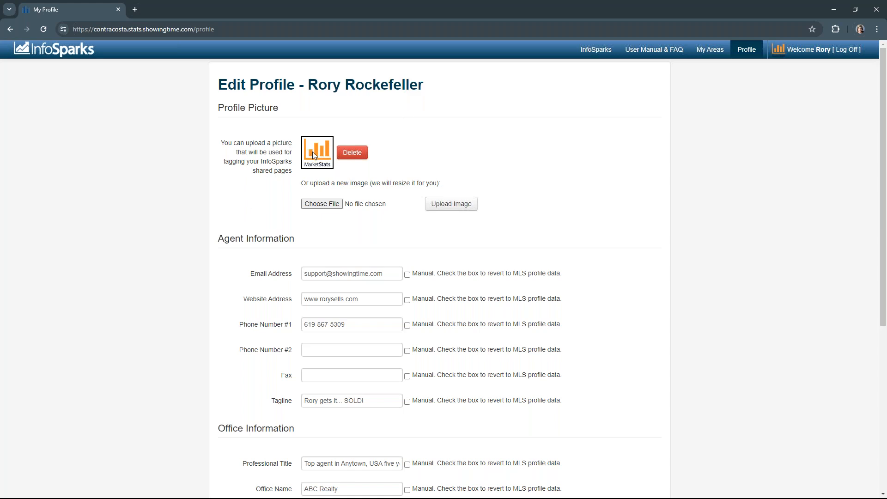
{"action": "scroll", "coordinate": [339, 234], "scroll_direction": "down", "scroll_amount": 3}
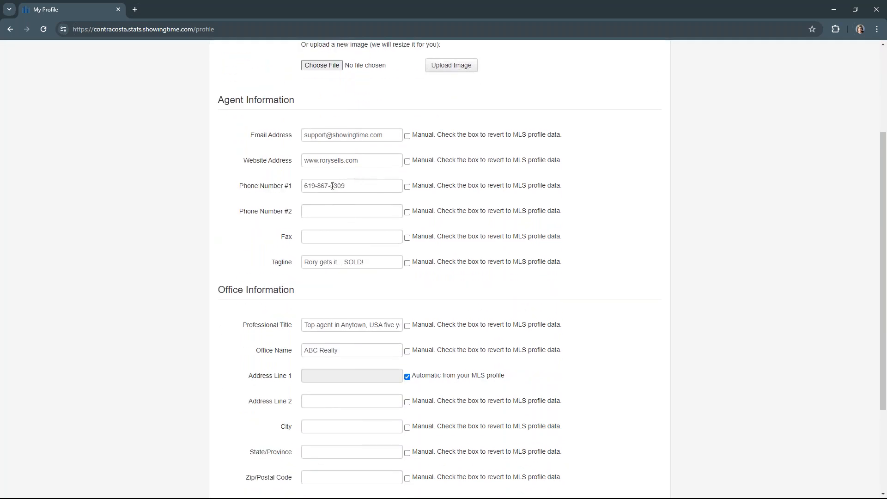
{"action": "scroll", "coordinate": [366, 184], "scroll_direction": "down", "scroll_amount": 2}
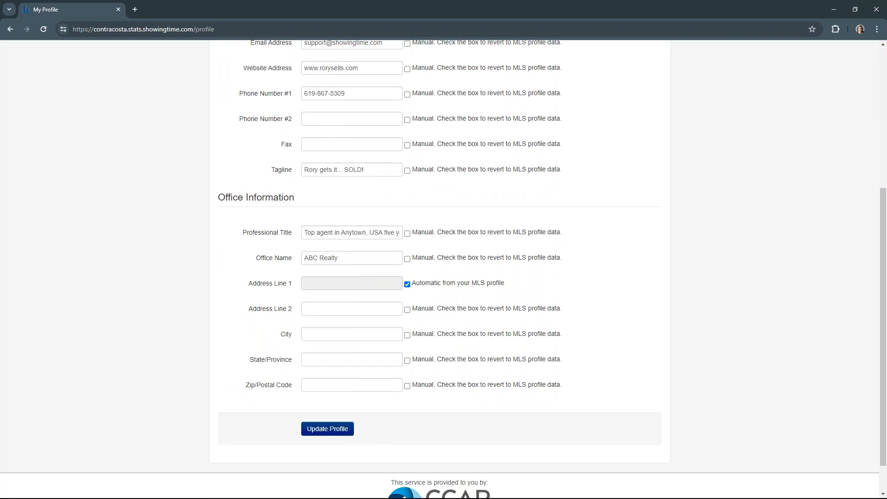
{"action": "left_click", "coordinate": [316, 429]}
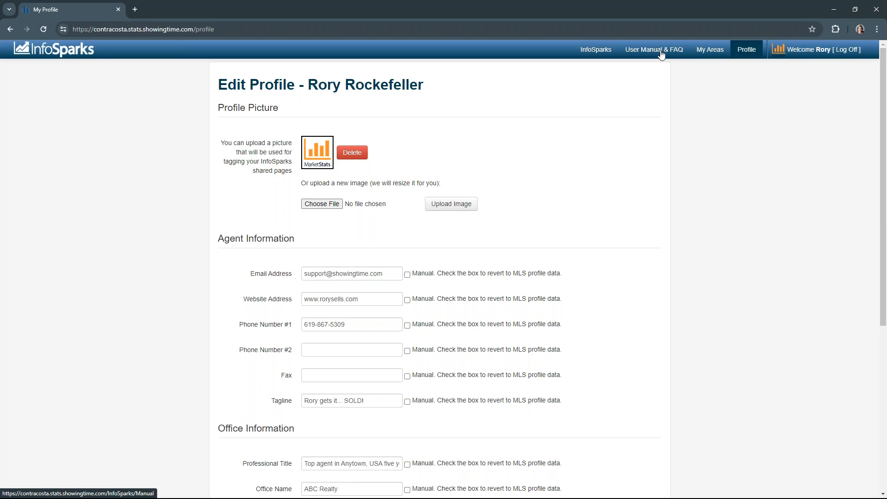
Step: Open My Areas and draw a four-point polygon around Martinez and Mountain View, then drag one corner outward
{"action": "left_click", "coordinate": [600, 50]}
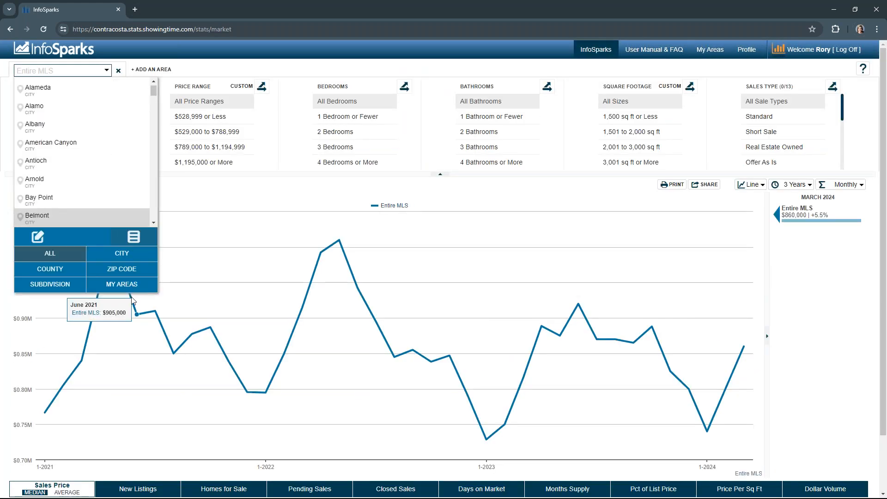
{"action": "left_click", "coordinate": [701, 51]}
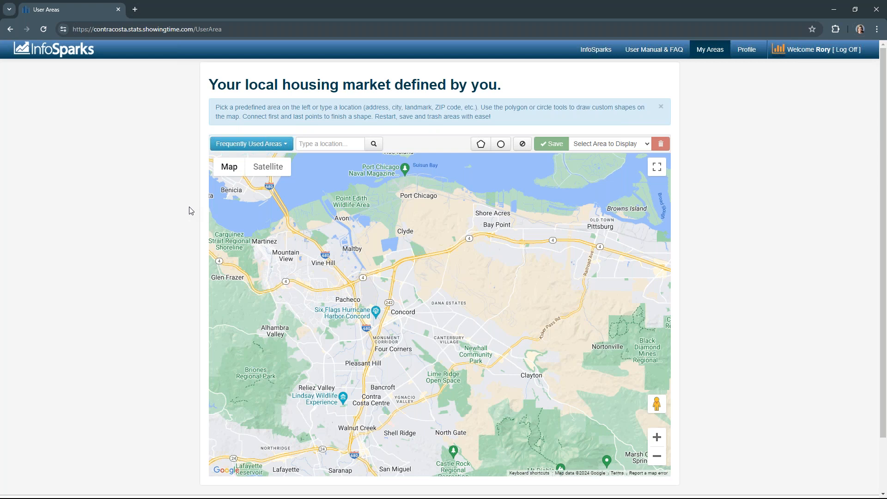
{"action": "left_click", "coordinate": [282, 222]}
{"action": "left_click", "coordinate": [231, 240]}
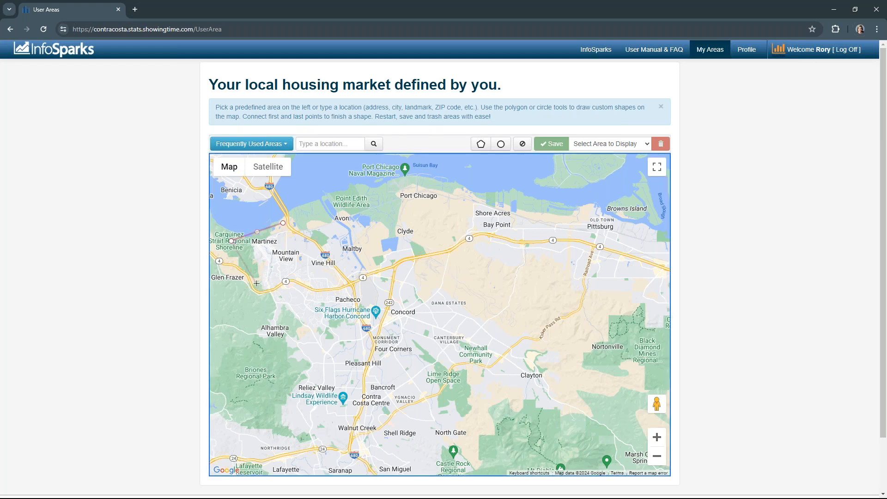
{"action": "left_click", "coordinate": [257, 286]}
{"action": "left_click", "coordinate": [345, 284]}
{"action": "left_click", "coordinate": [283, 223]}
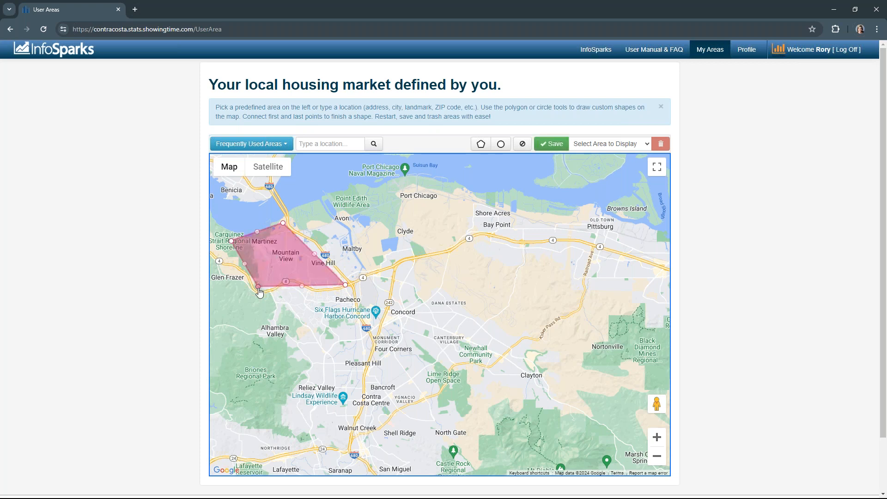
{"action": "left_click_drag", "start_coordinate": [258, 287], "coordinate": [246, 298]}
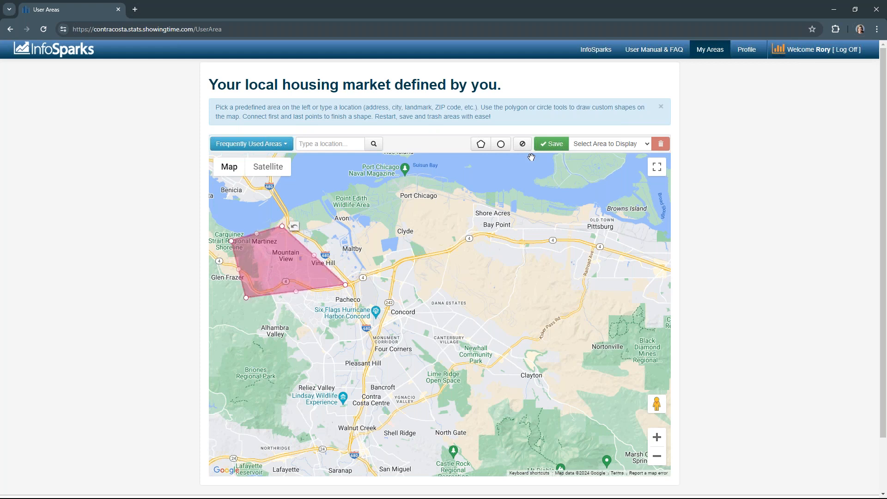
Step: Draw a circle area around Dana Estates with the circle tool
{"action": "left_click", "coordinate": [501, 144]}
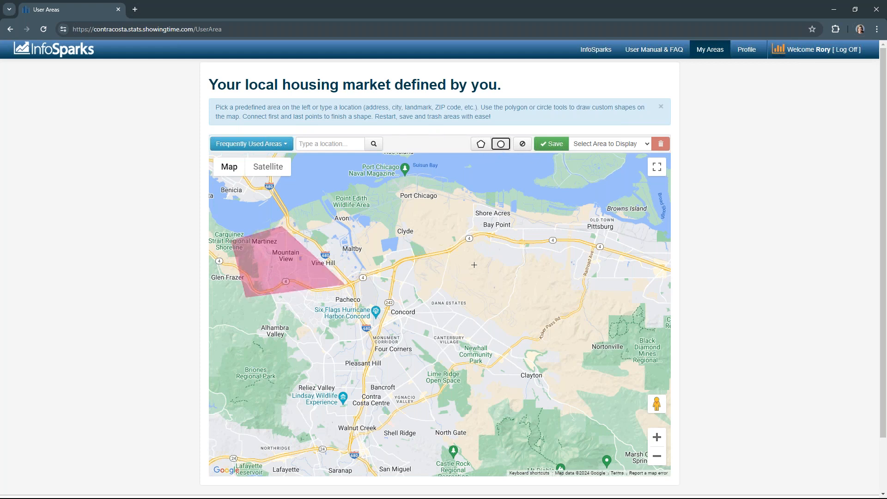
{"action": "left_click_drag", "start_coordinate": [477, 272], "coordinate": [511, 307]}
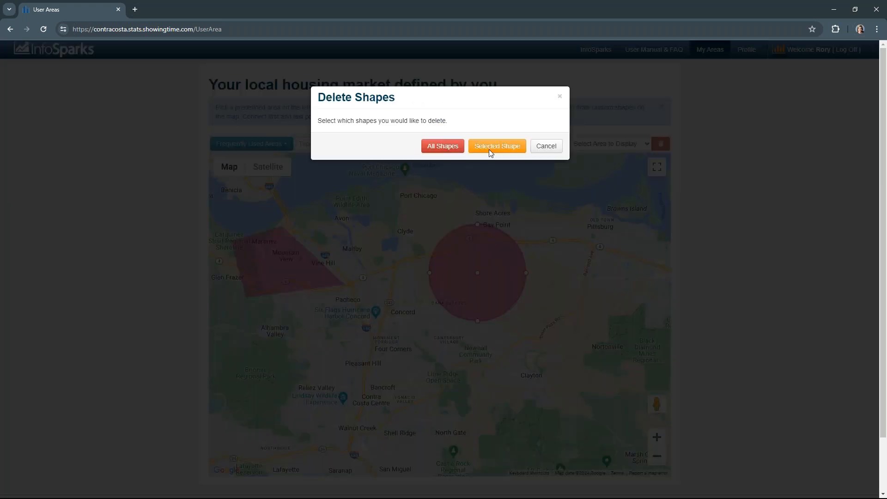
Step: Delete the drawn shapes from the map
{"action": "left_click", "coordinate": [524, 144]}
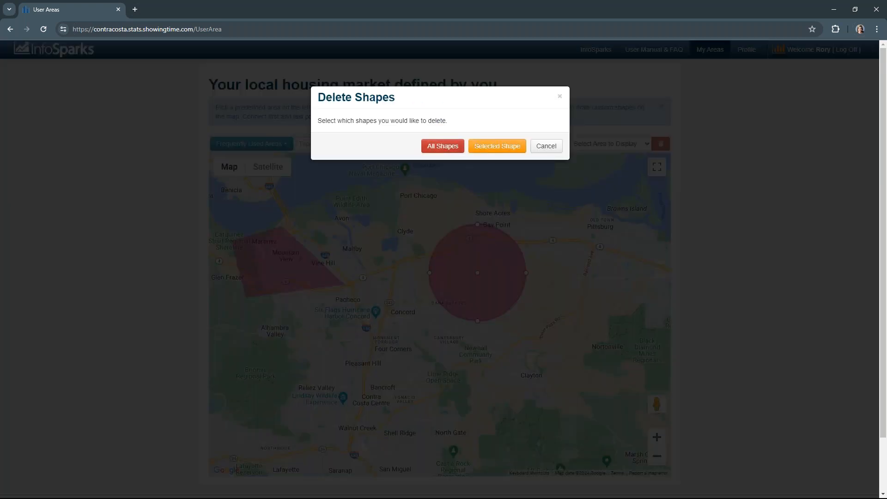
{"action": "left_click", "coordinate": [486, 146]}
Step: Finish deleting the selected shape, then draw a four-point polygon around Martinez and Mountain View
{"action": "left_click", "coordinate": [481, 143]}
{"action": "left_click", "coordinate": [286, 226]}
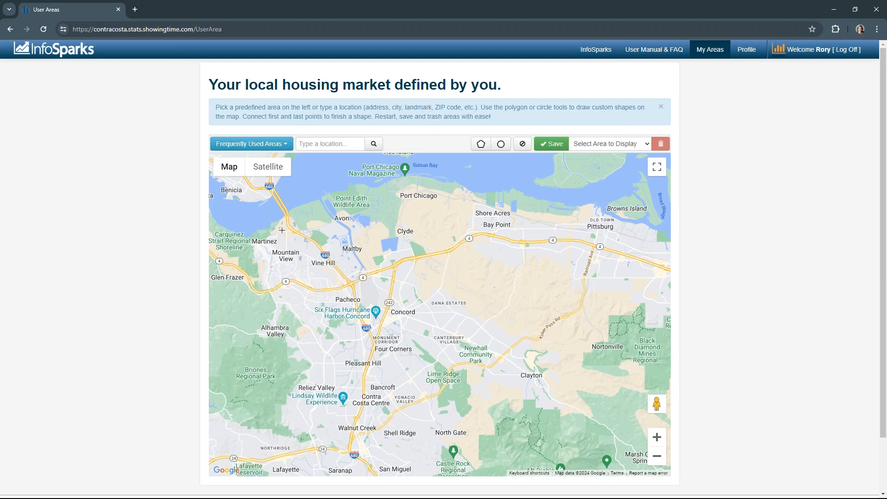
{"action": "left_click", "coordinate": [246, 243]}
{"action": "left_click", "coordinate": [257, 290]}
{"action": "left_click", "coordinate": [347, 284]}
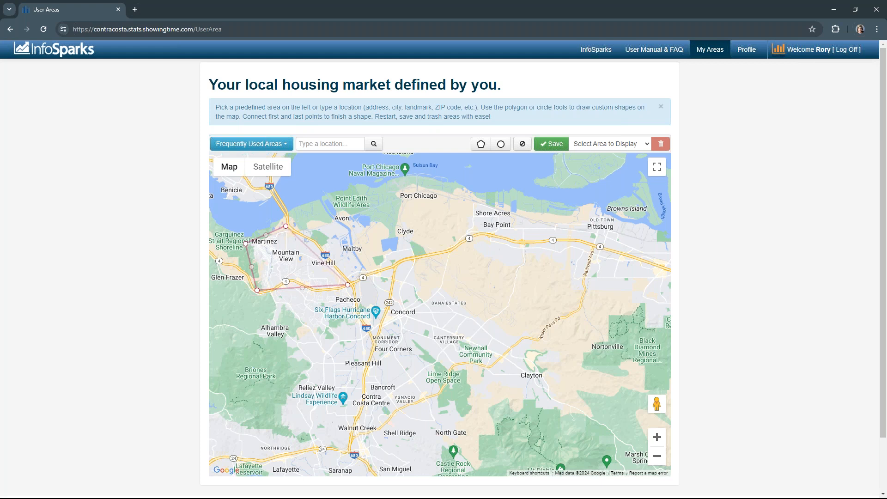
{"action": "left_click", "coordinate": [286, 225]}
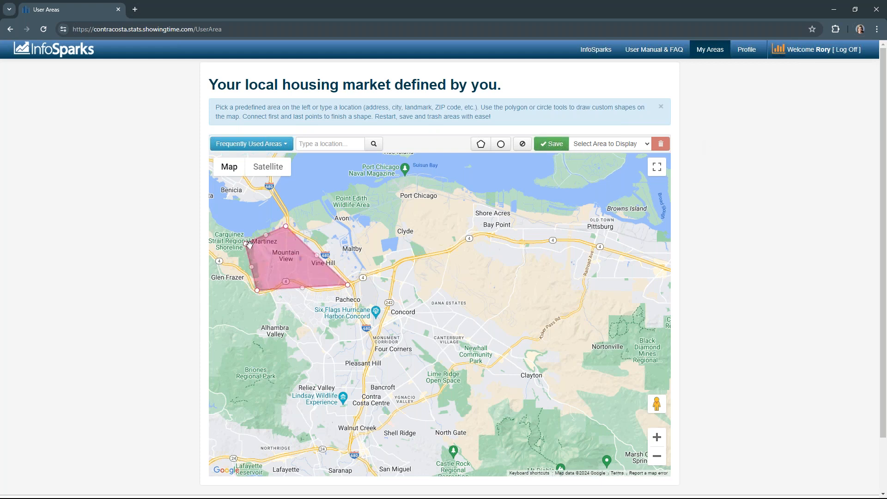
Step: Save the polygon as a new area named Mountain View
{"action": "left_click_drag", "start_coordinate": [229, 246], "coordinate": [230, 242]}
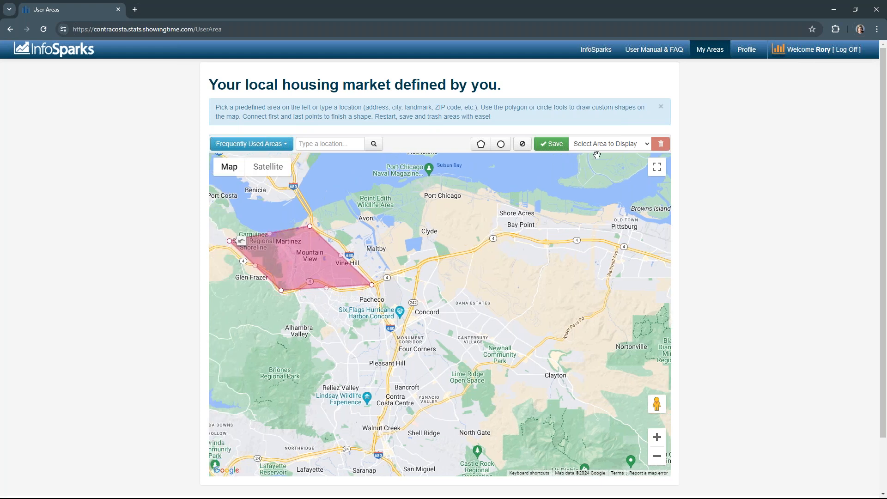
{"action": "left_click", "coordinate": [549, 145]}
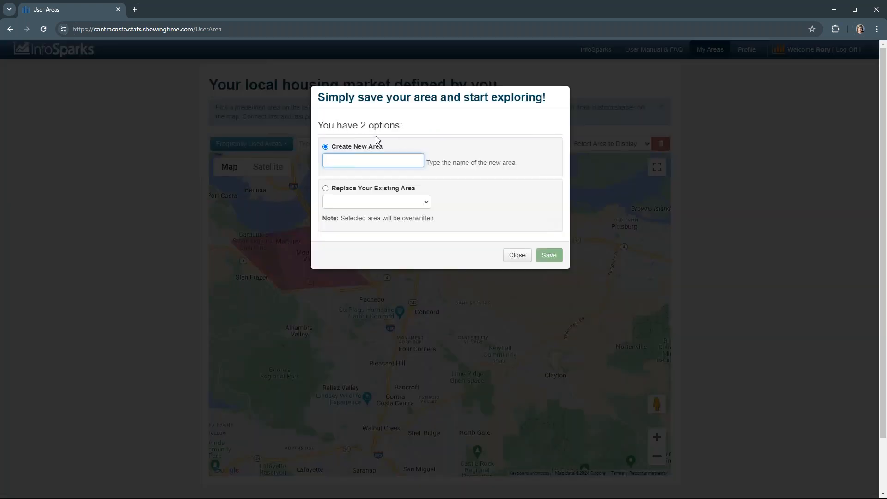
{"action": "type", "text": "Mou"}
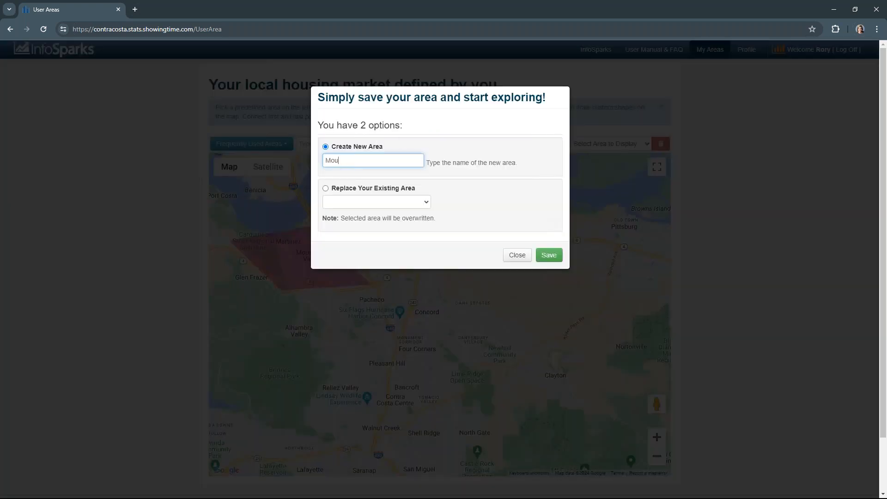
{"action": "type", "text": "ntain View"}
{"action": "left_click", "coordinate": [546, 254]}
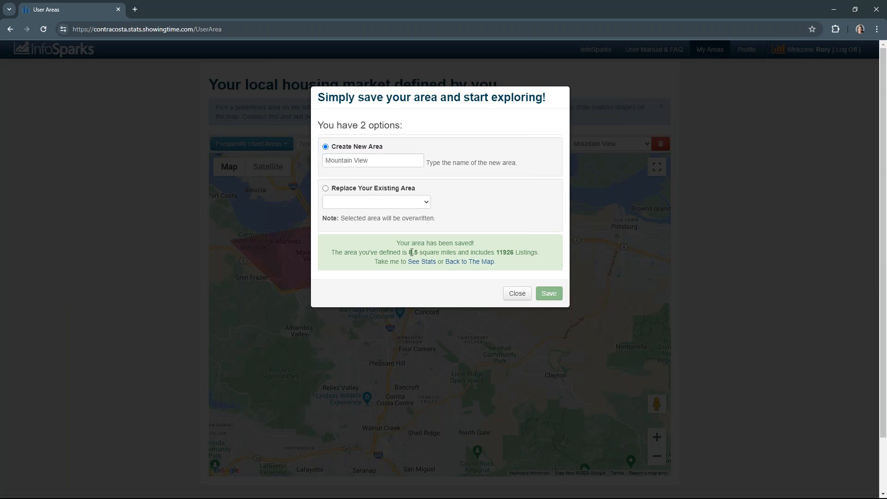
Step: Open the saved area's stats chart, then switch the displayed area to Berkley from the My Areas list
{"action": "left_click_drag", "start_coordinate": [544, 257], "coordinate": [491, 255]}
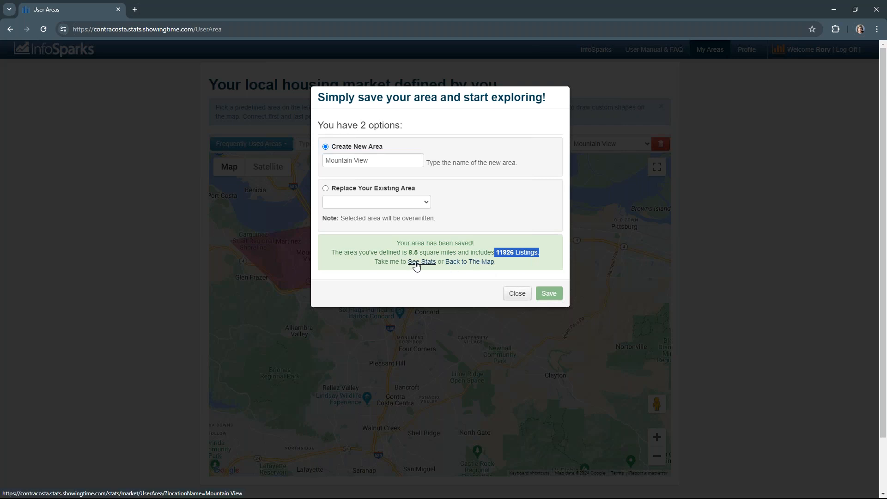
{"action": "left_click", "coordinate": [416, 265]}
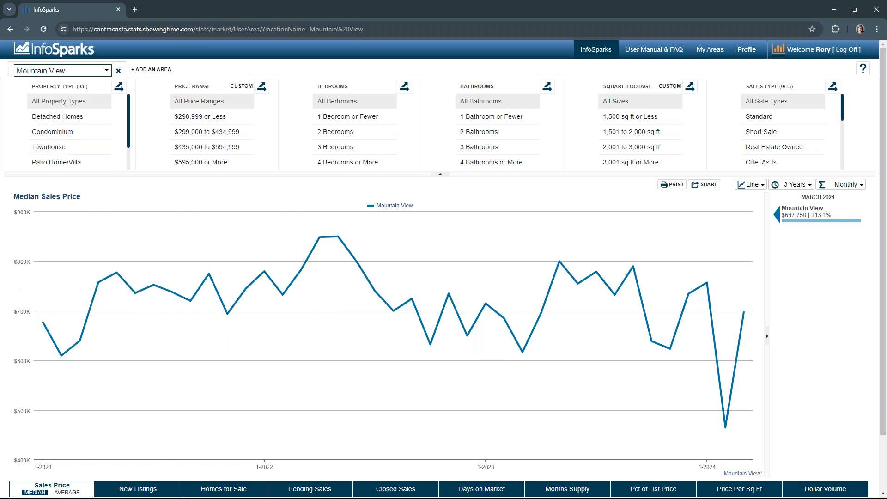
{"action": "left_click", "coordinate": [107, 71]}
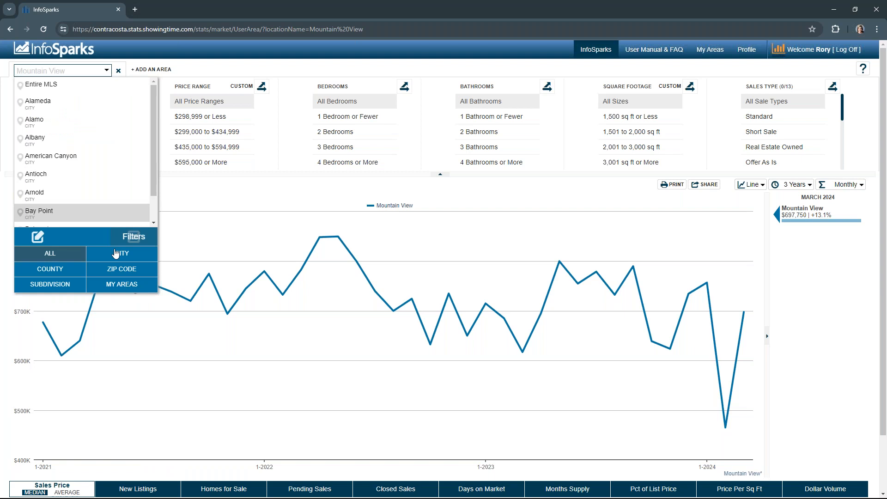
{"action": "left_click", "coordinate": [117, 287]}
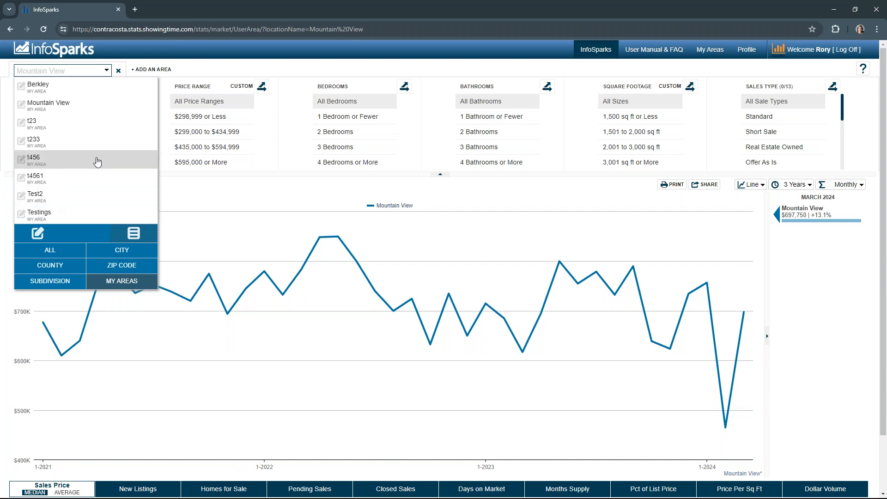
{"action": "left_click", "coordinate": [45, 86]}
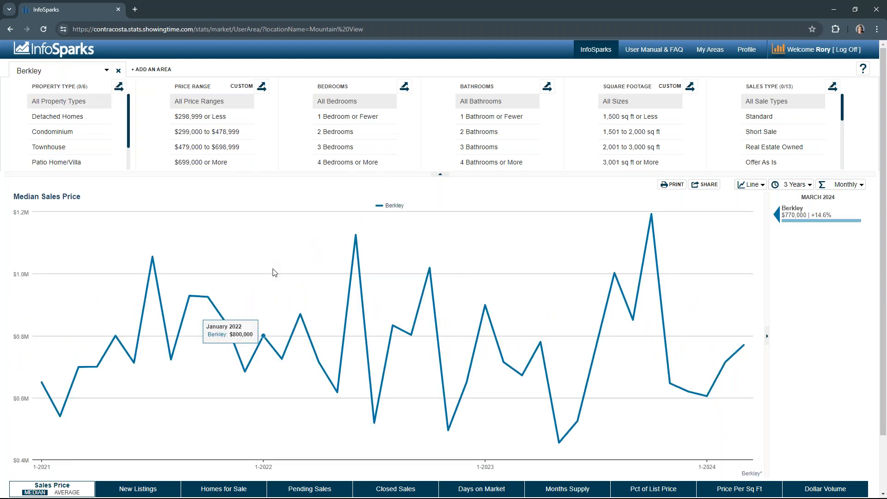